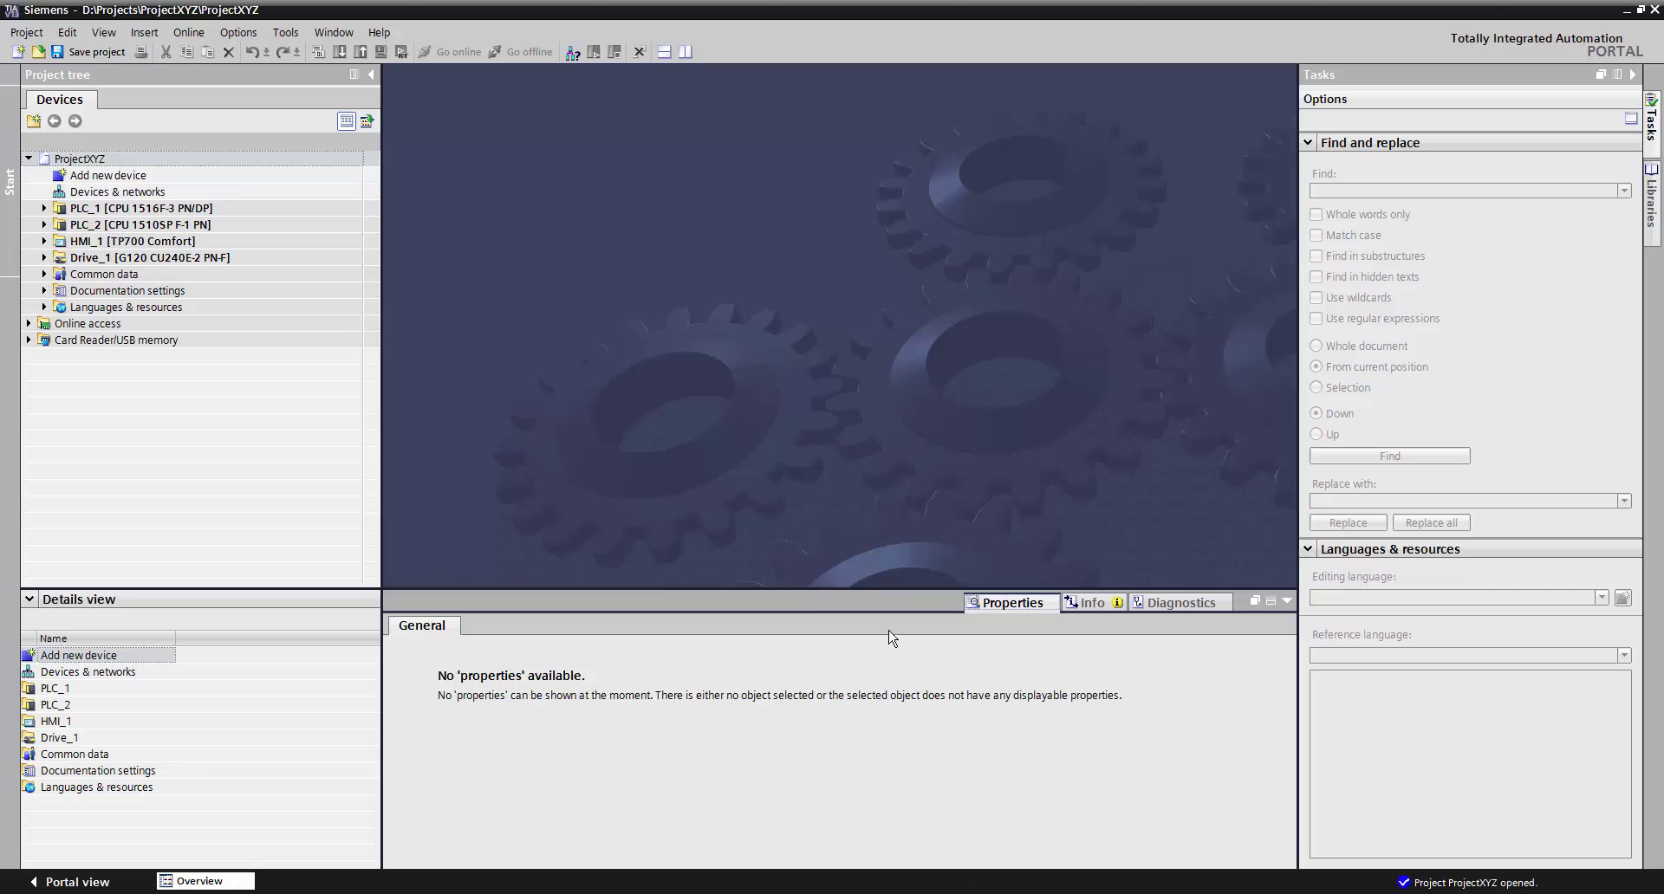
Open ProjectXYZ's Devices & networks editor to view PLC_1, PLC_2, HMI and other devices on PN/IE_1.
double_click(126, 192)
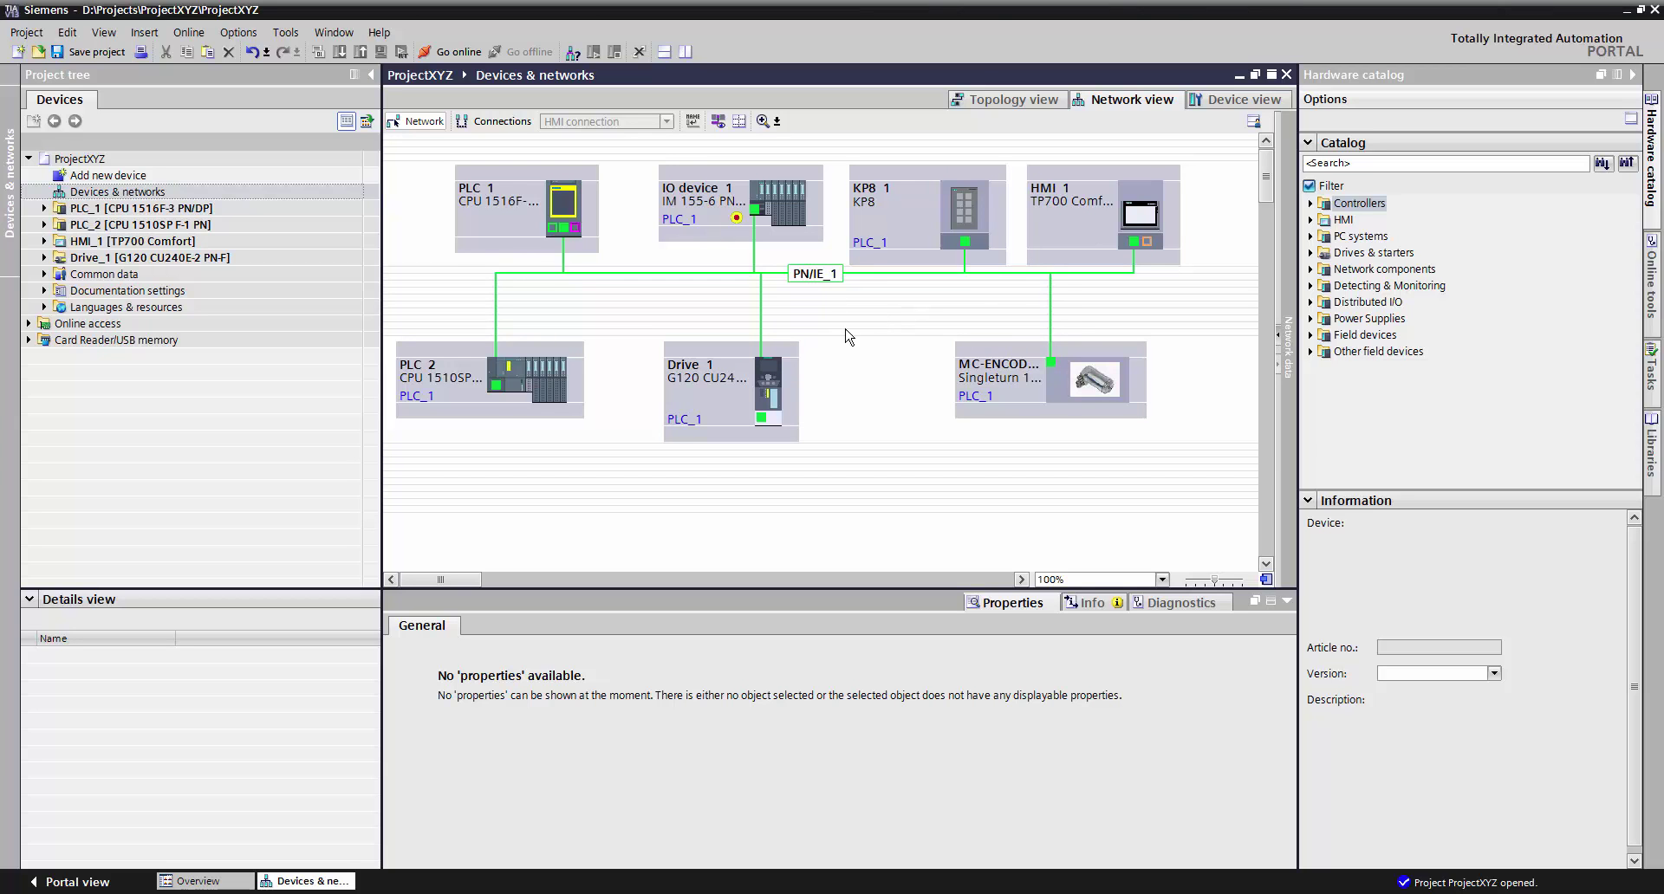
left_click(668, 282)
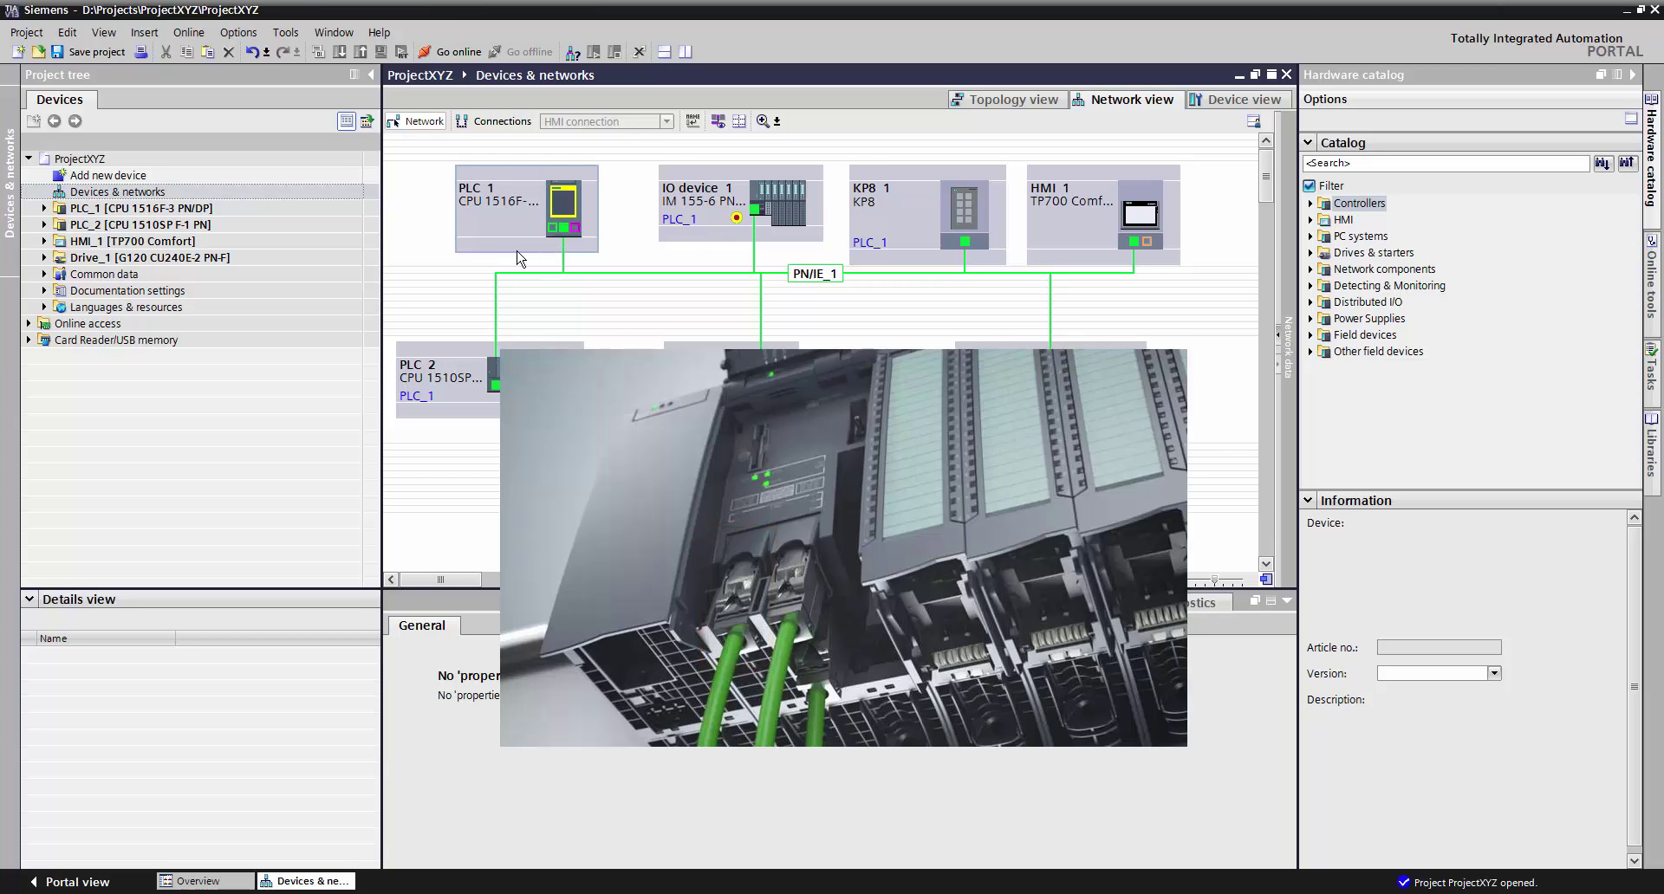
mouse_move(567, 234)
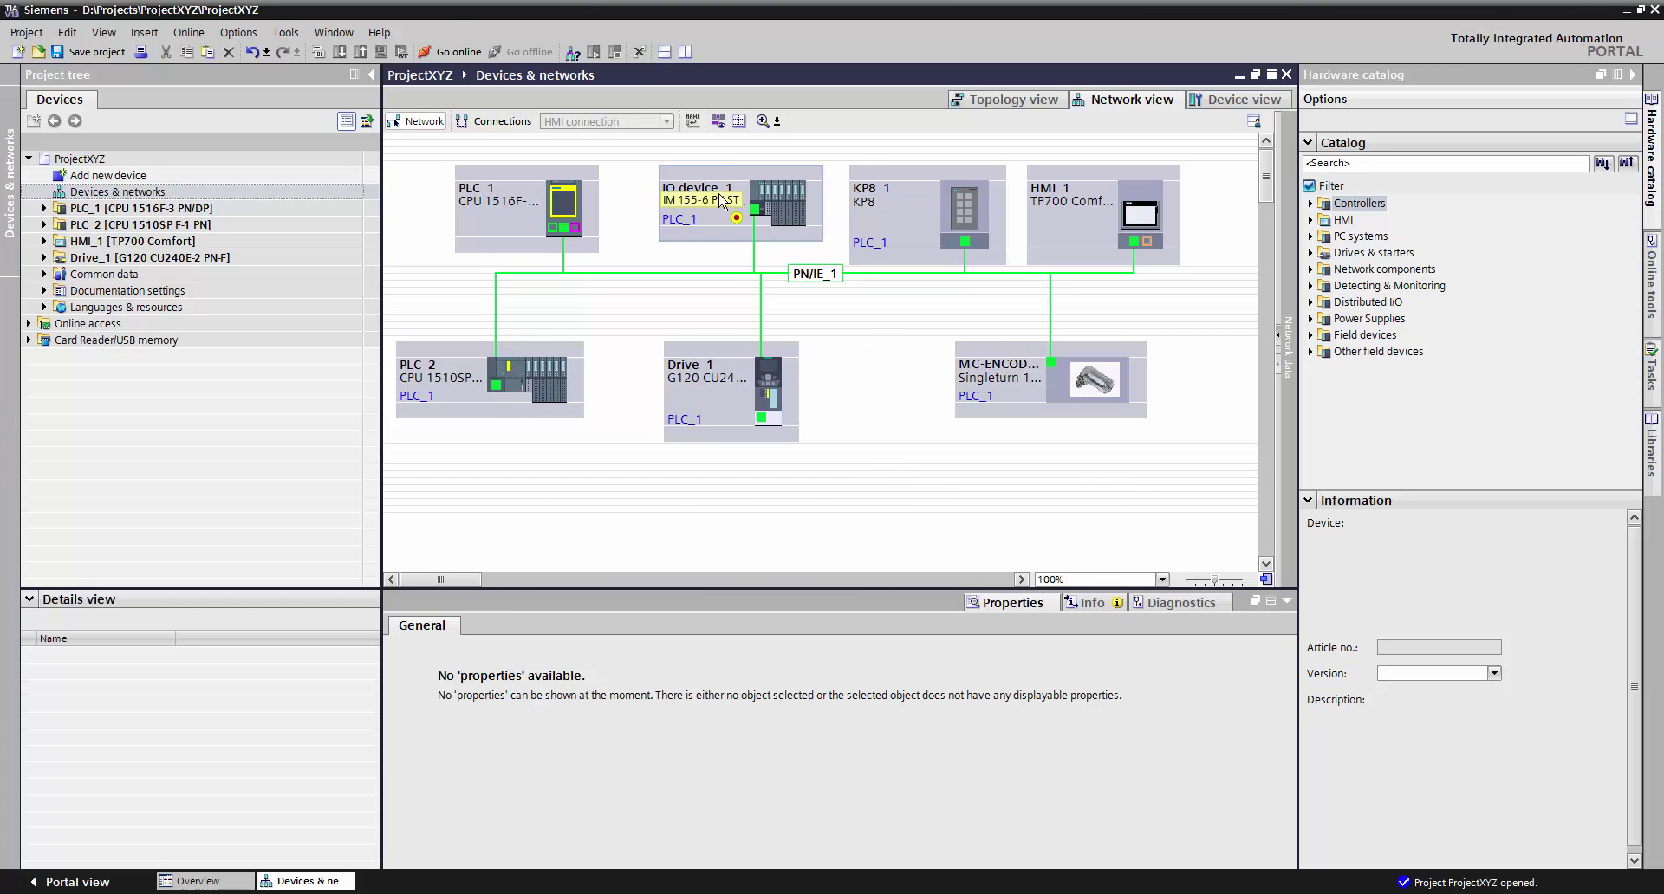
Turn on address labels so each device shows its IP, e.g. PLC_1 at 192.168.0.1.
left_click(723, 129)
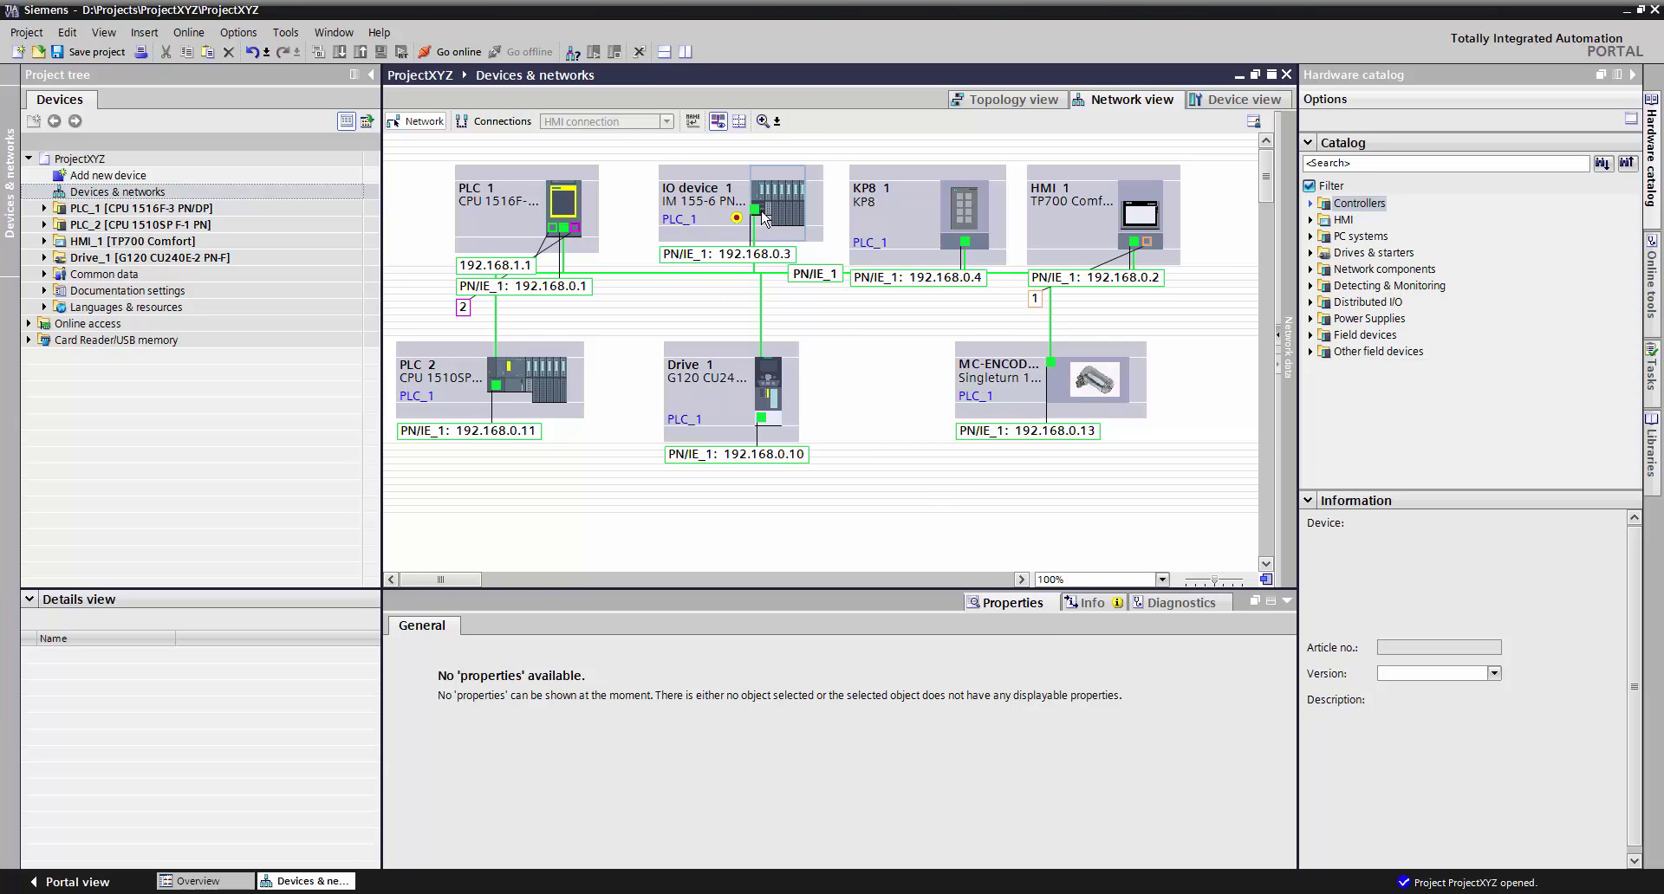
Set IO device_1's PROFINET interface IP address to 192.168.0.30 in its Ethernet addresses properties.
left_click(726, 253)
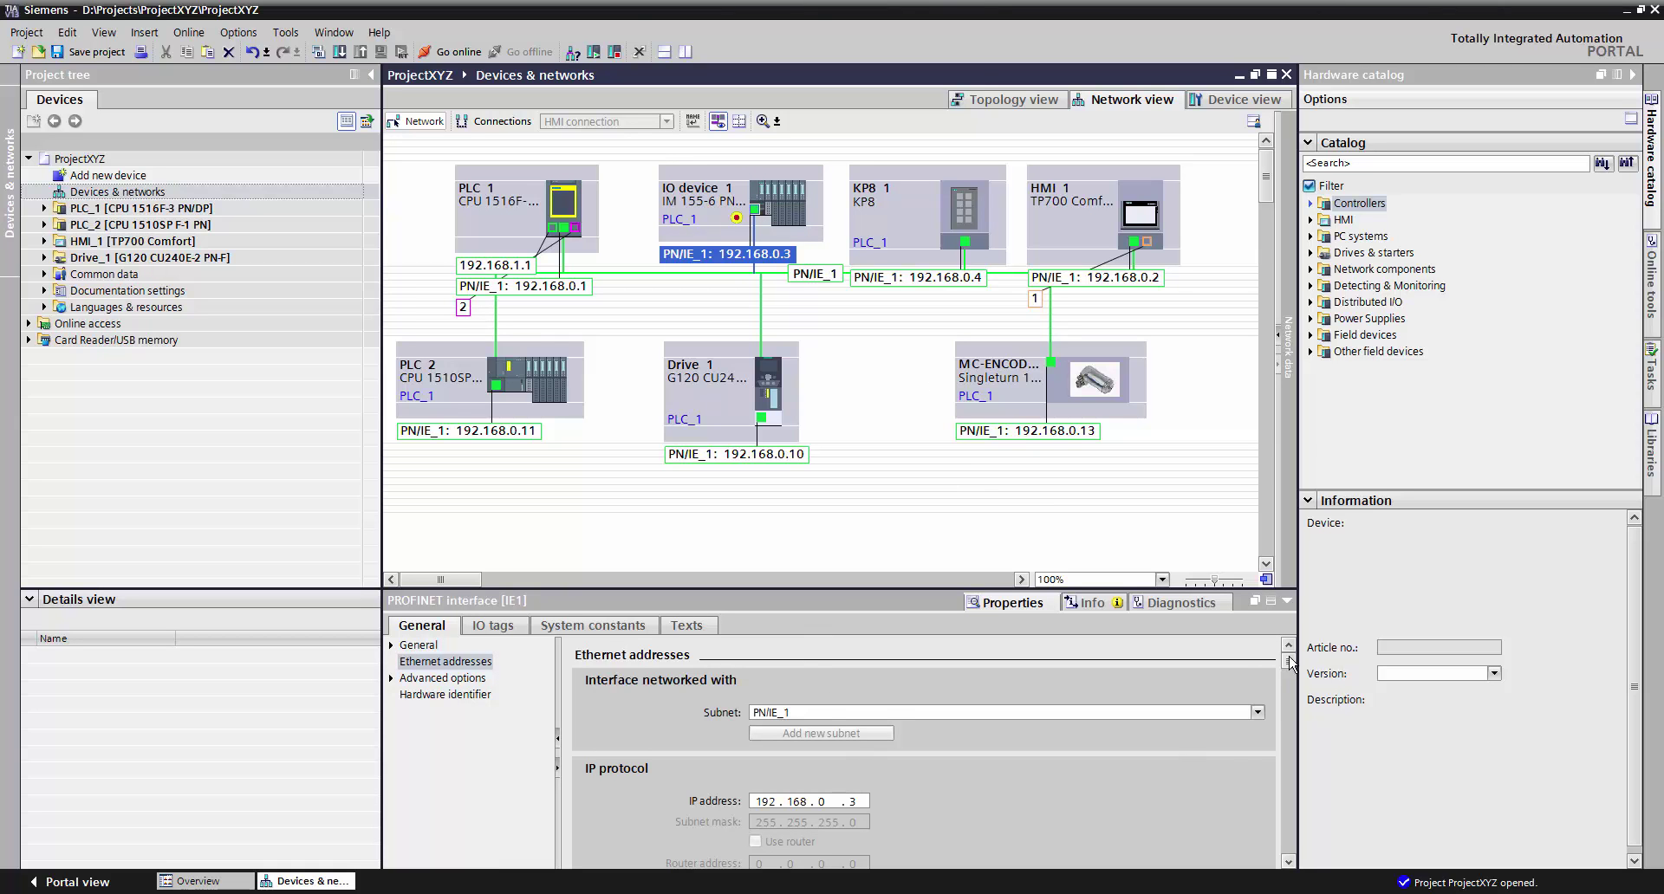
left_click_drag(1288, 663, 1289, 697)
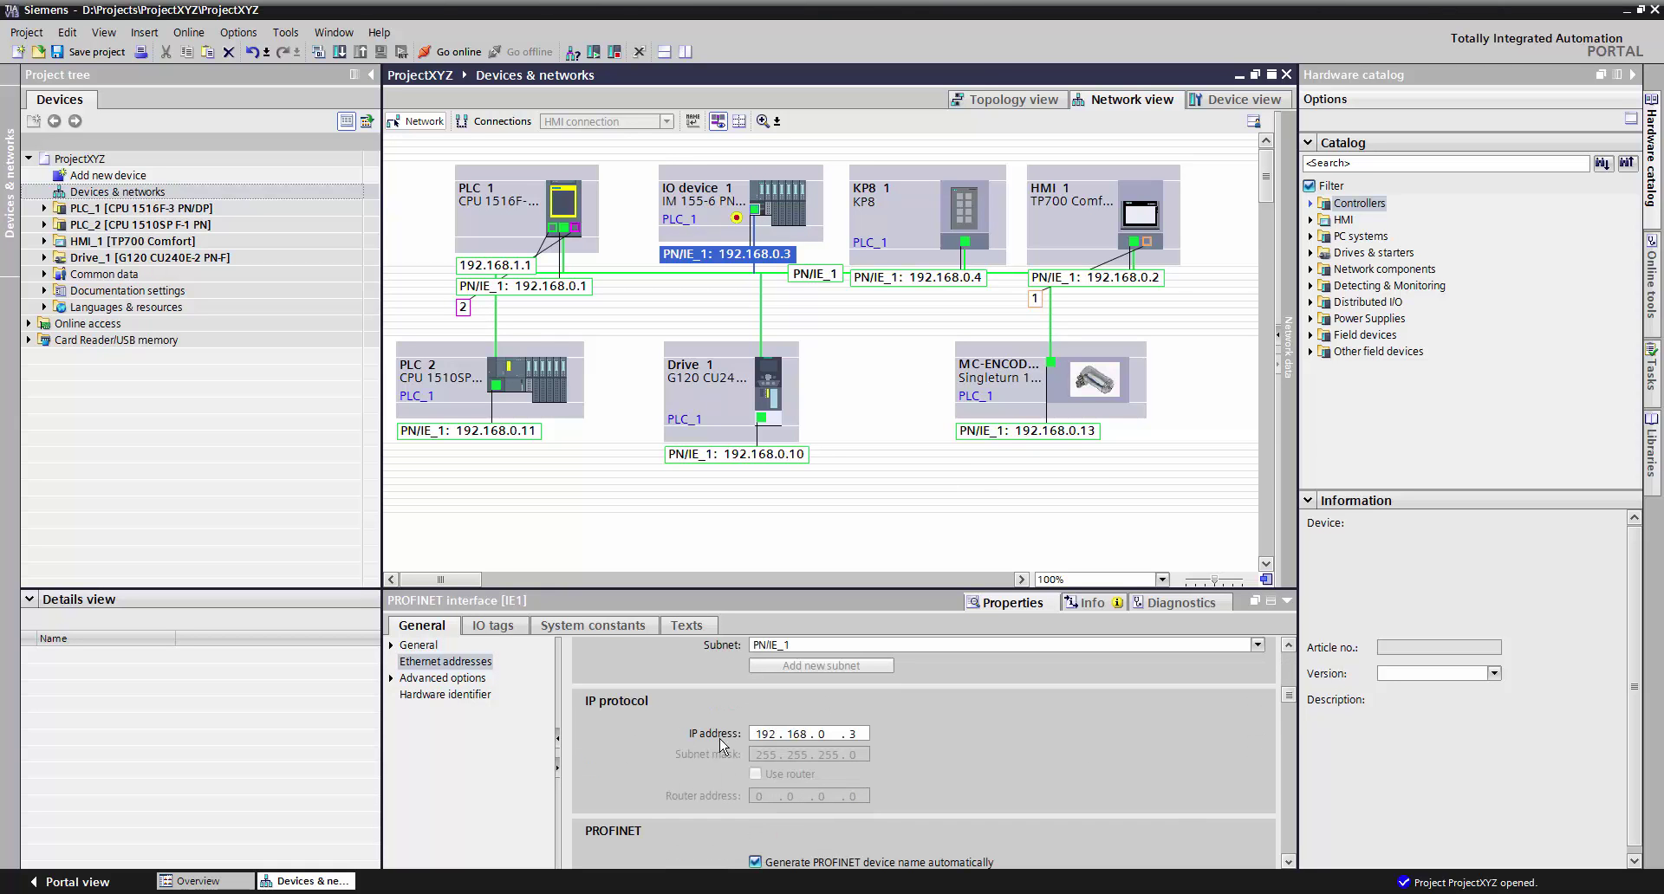
left_click(861, 735)
type("30")
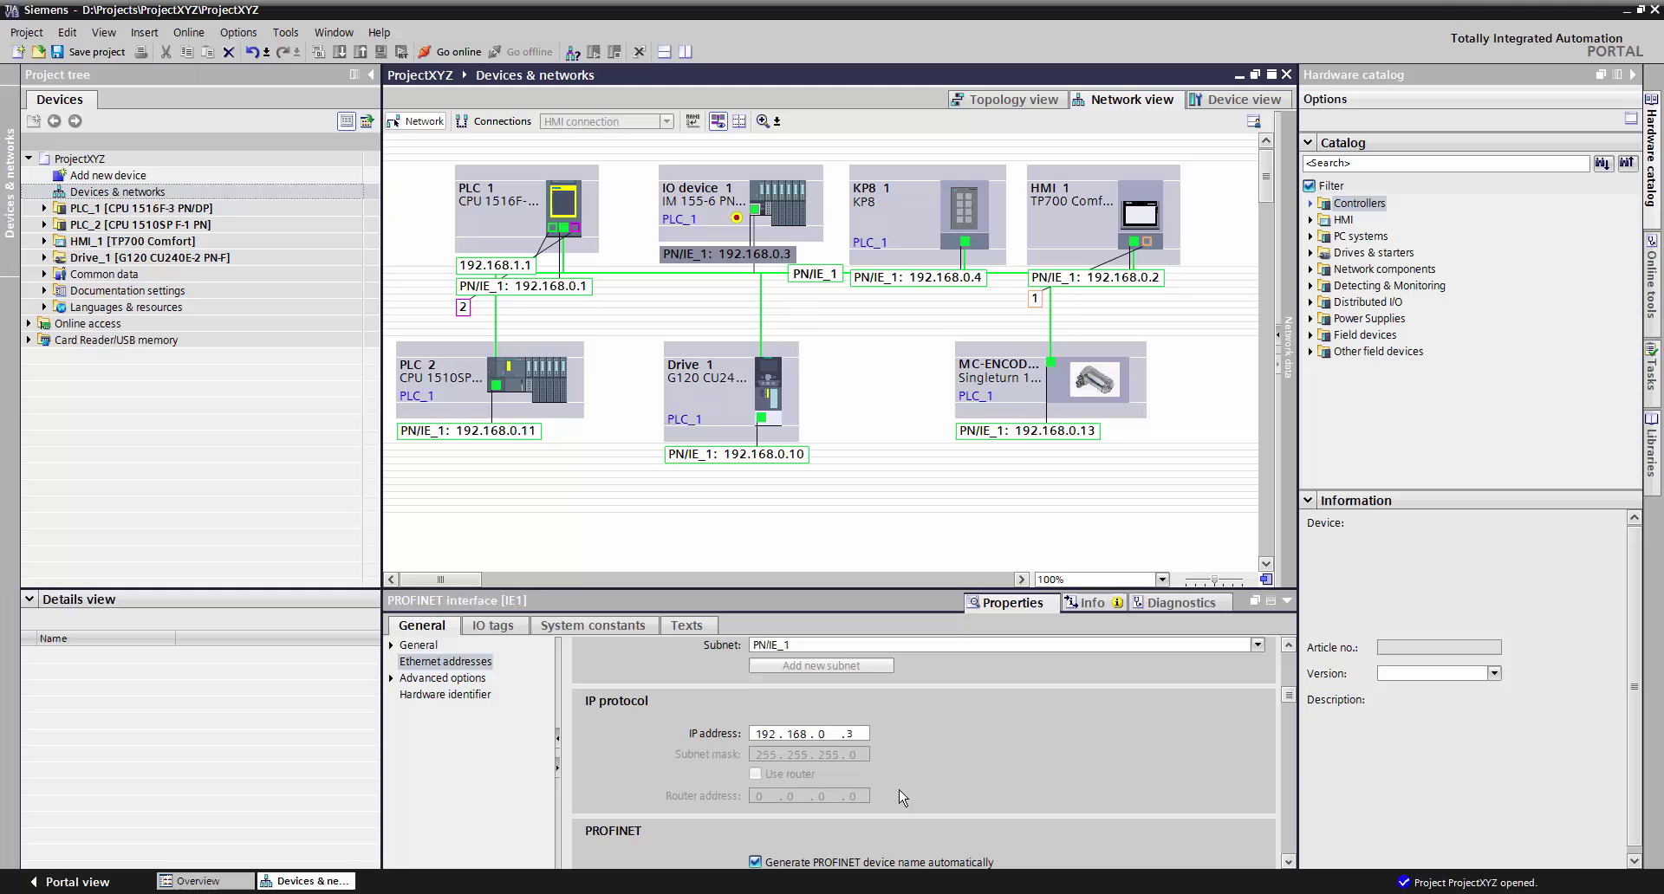
key("Return")
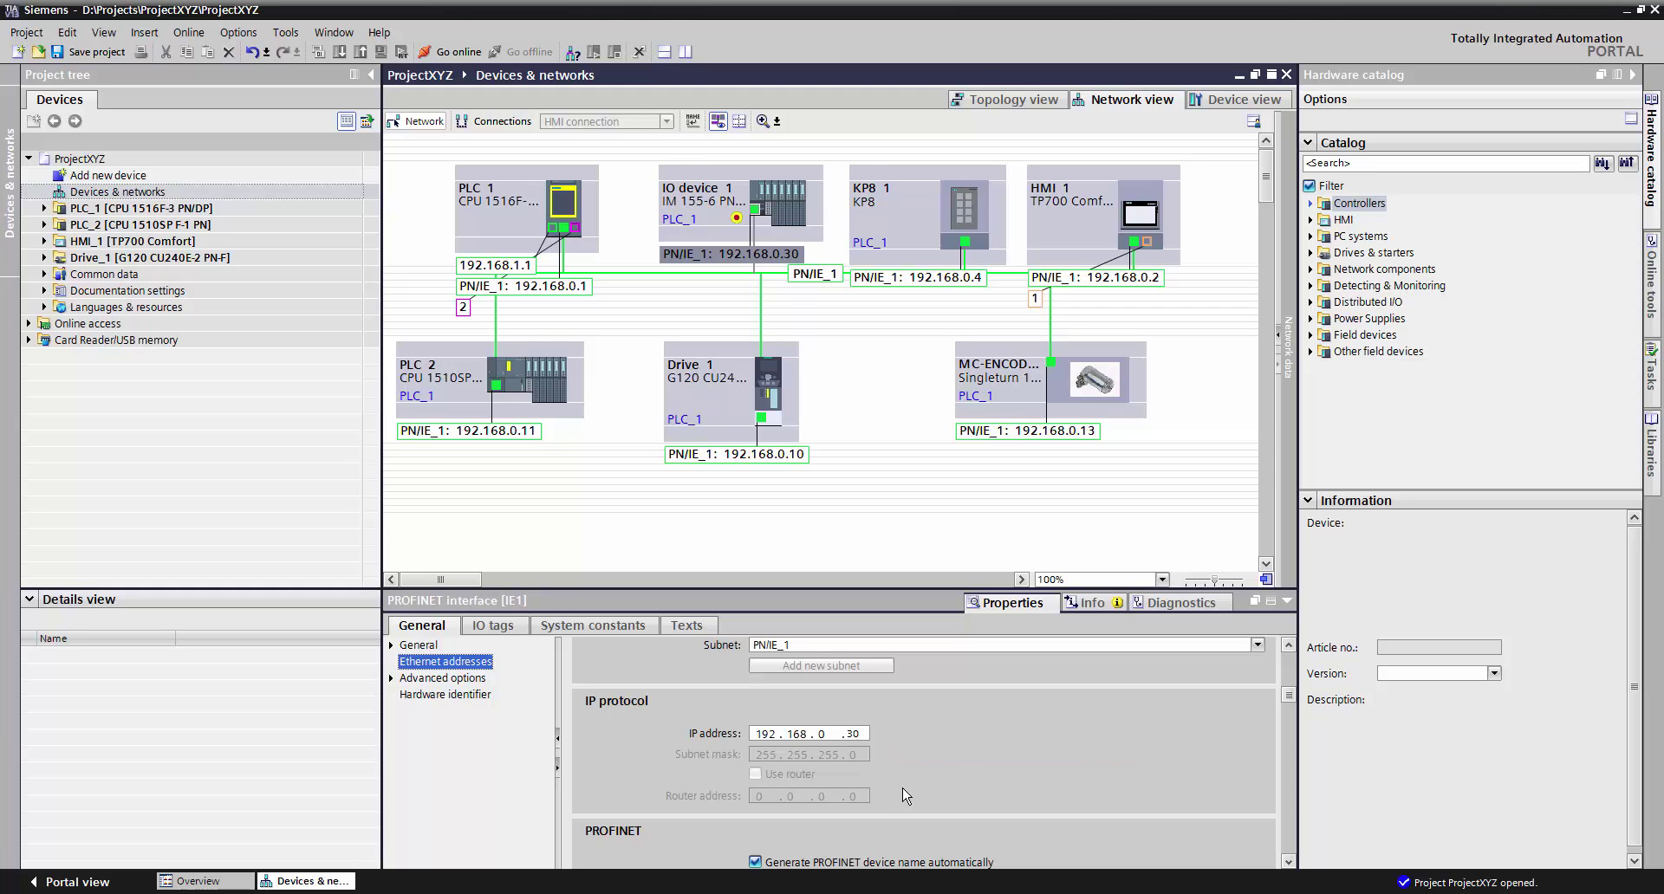
left_click(860, 455)
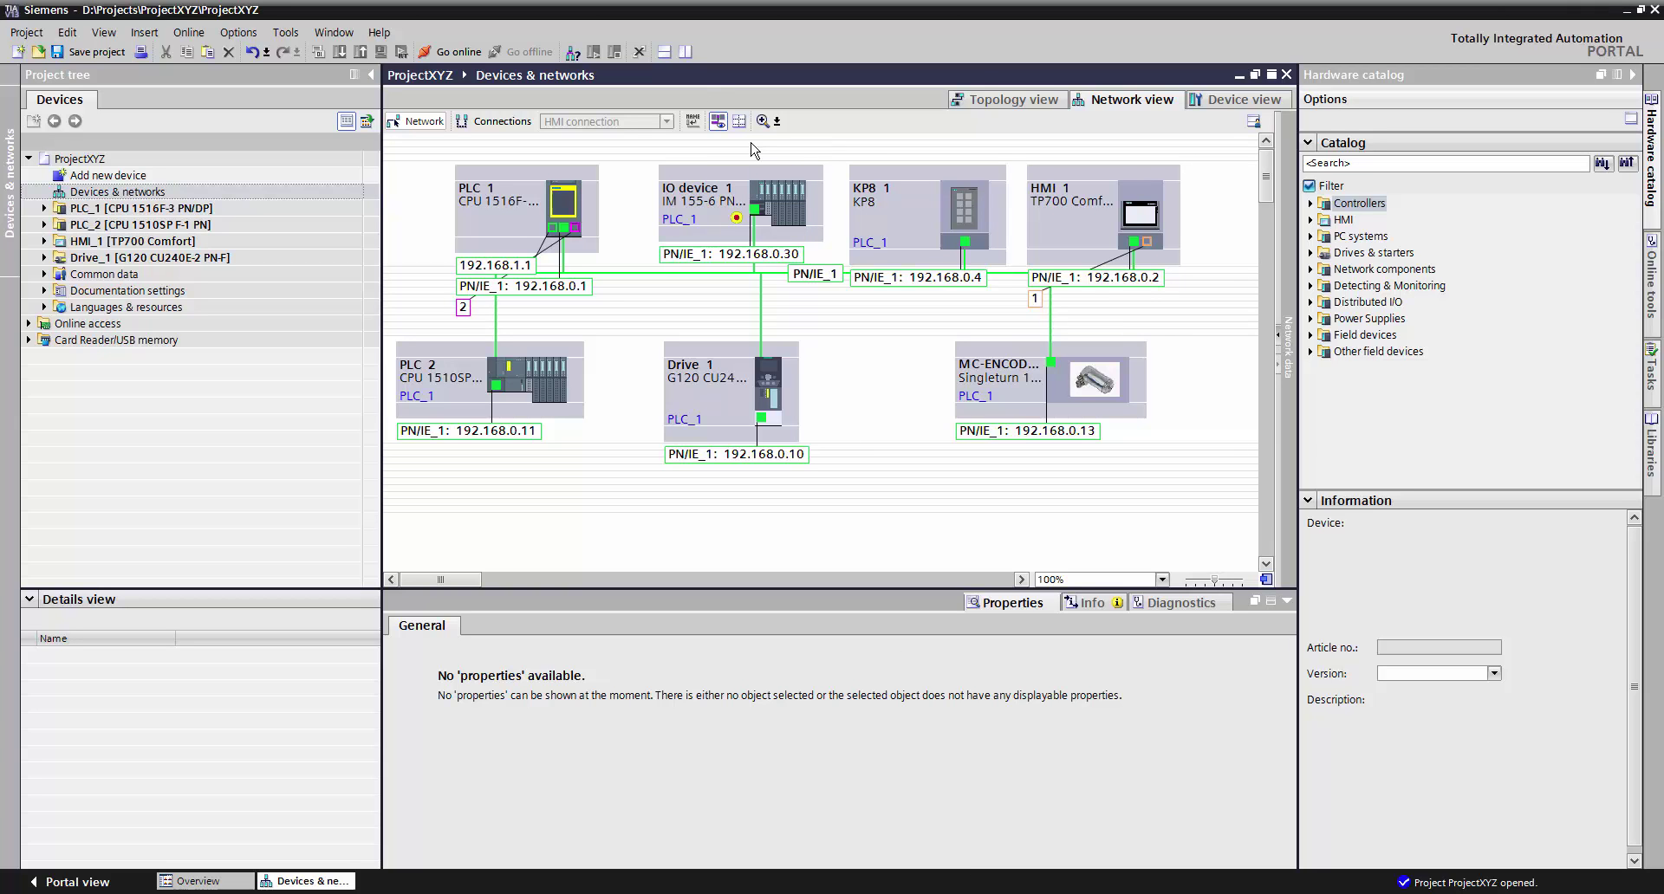
Hide the address labels, then select KP8_1 and PLC_1 to view PLC_1's address overview.
left_click(717, 121)
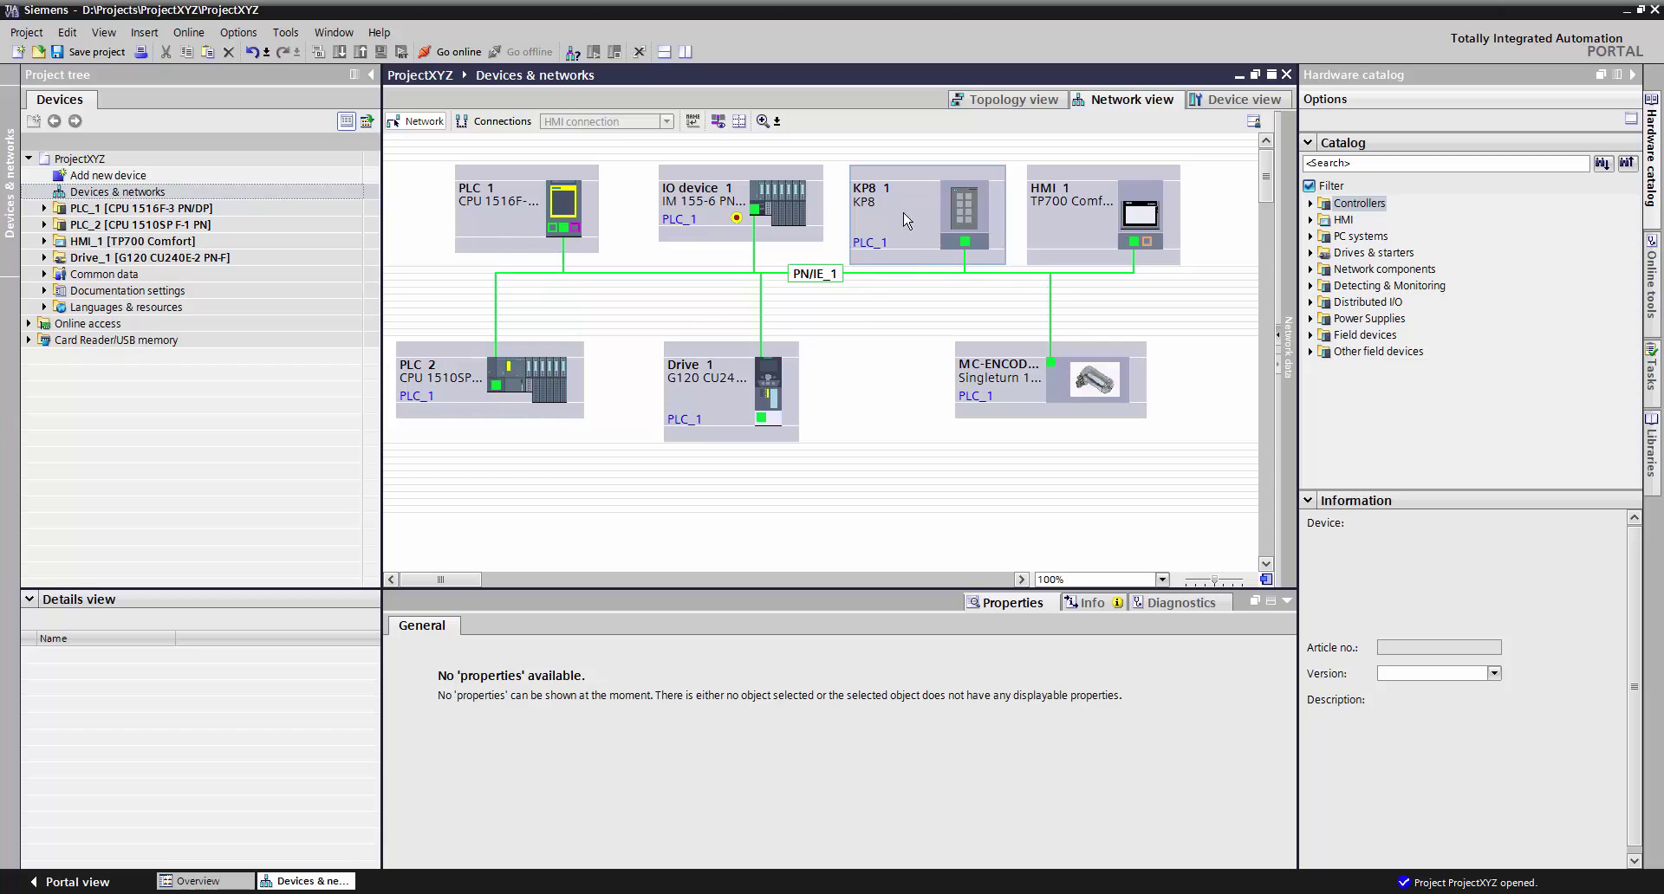
left_click(881, 263)
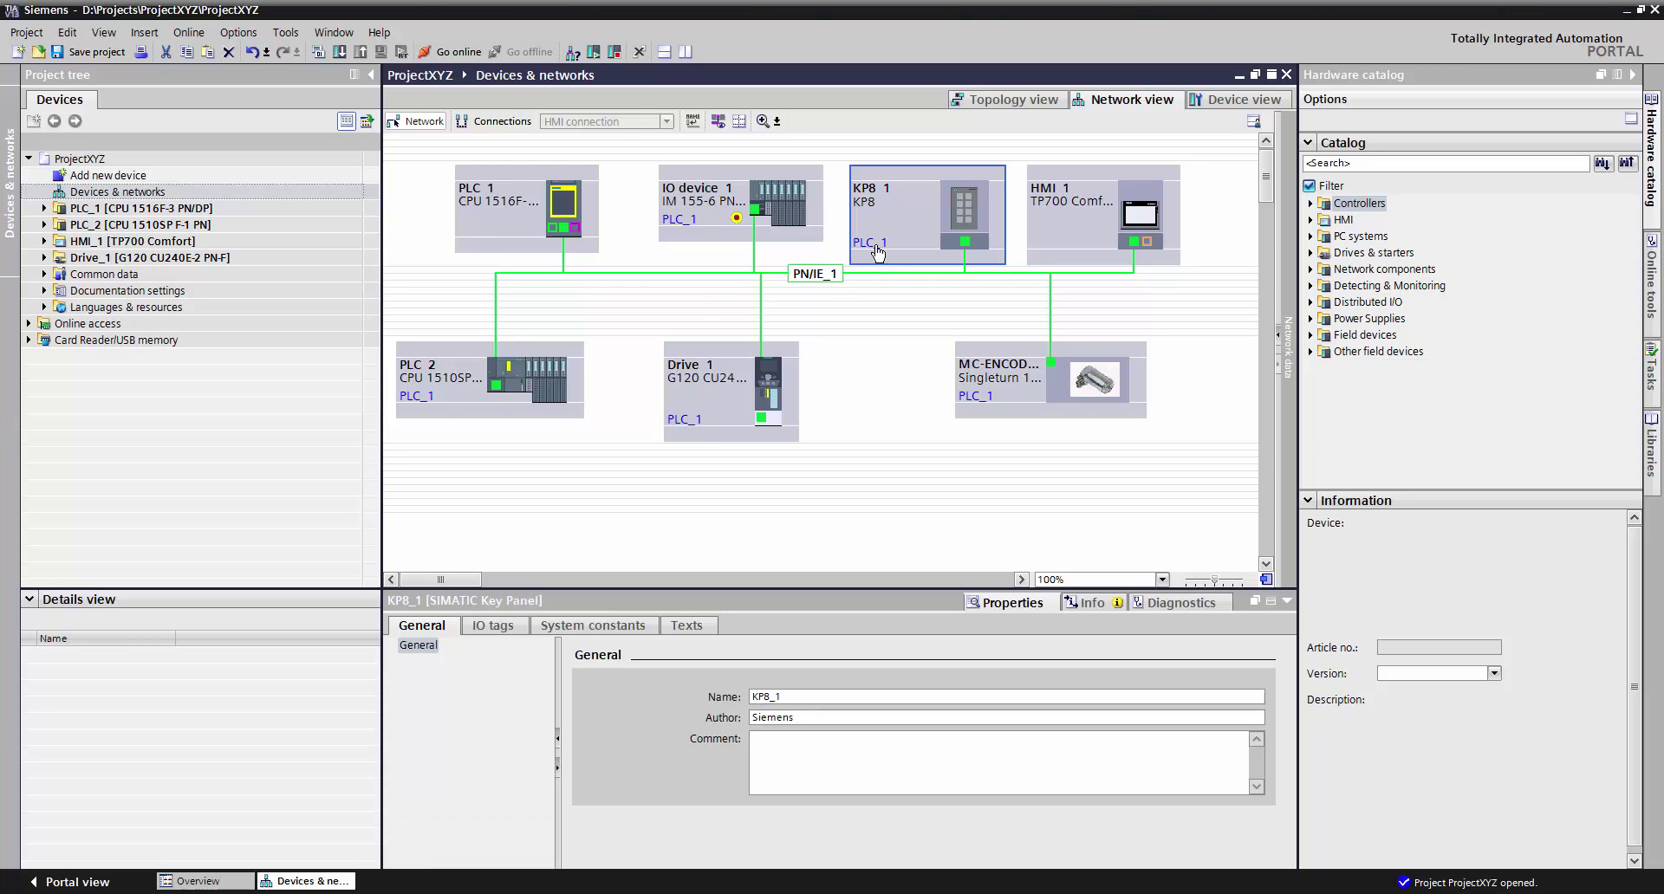
left_click(563, 208)
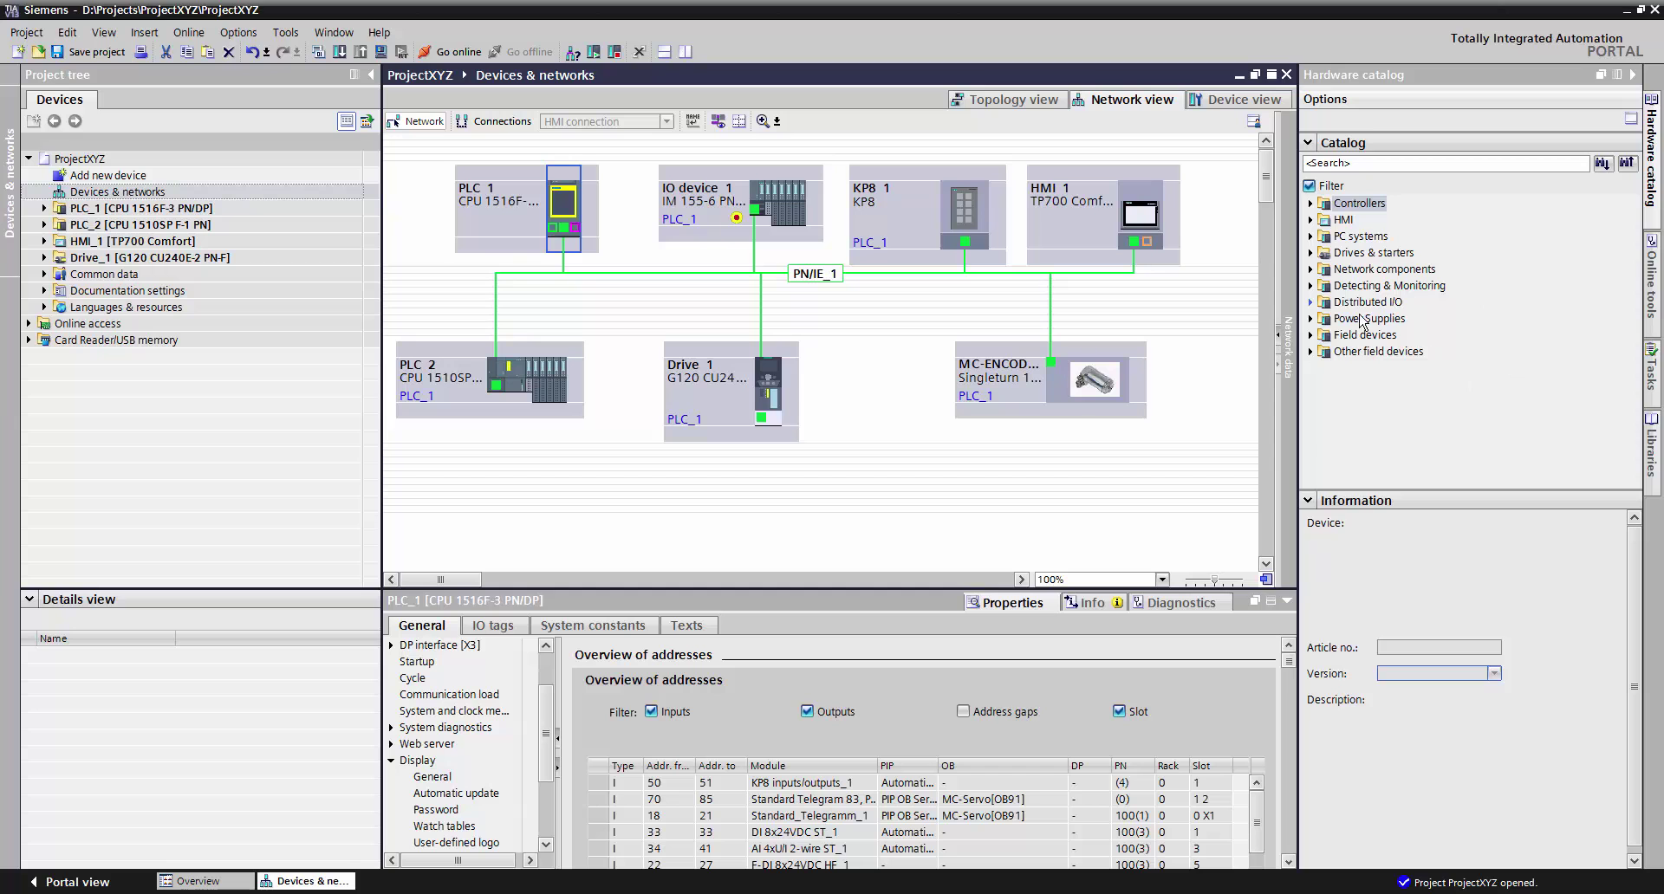
Locate article 6ES7 155-6AU00-0CN0 under Distributed I/O > ET 200SP > PROFINET > IM 155-6 PN HF, version V3.3.
left_click(1311, 303)
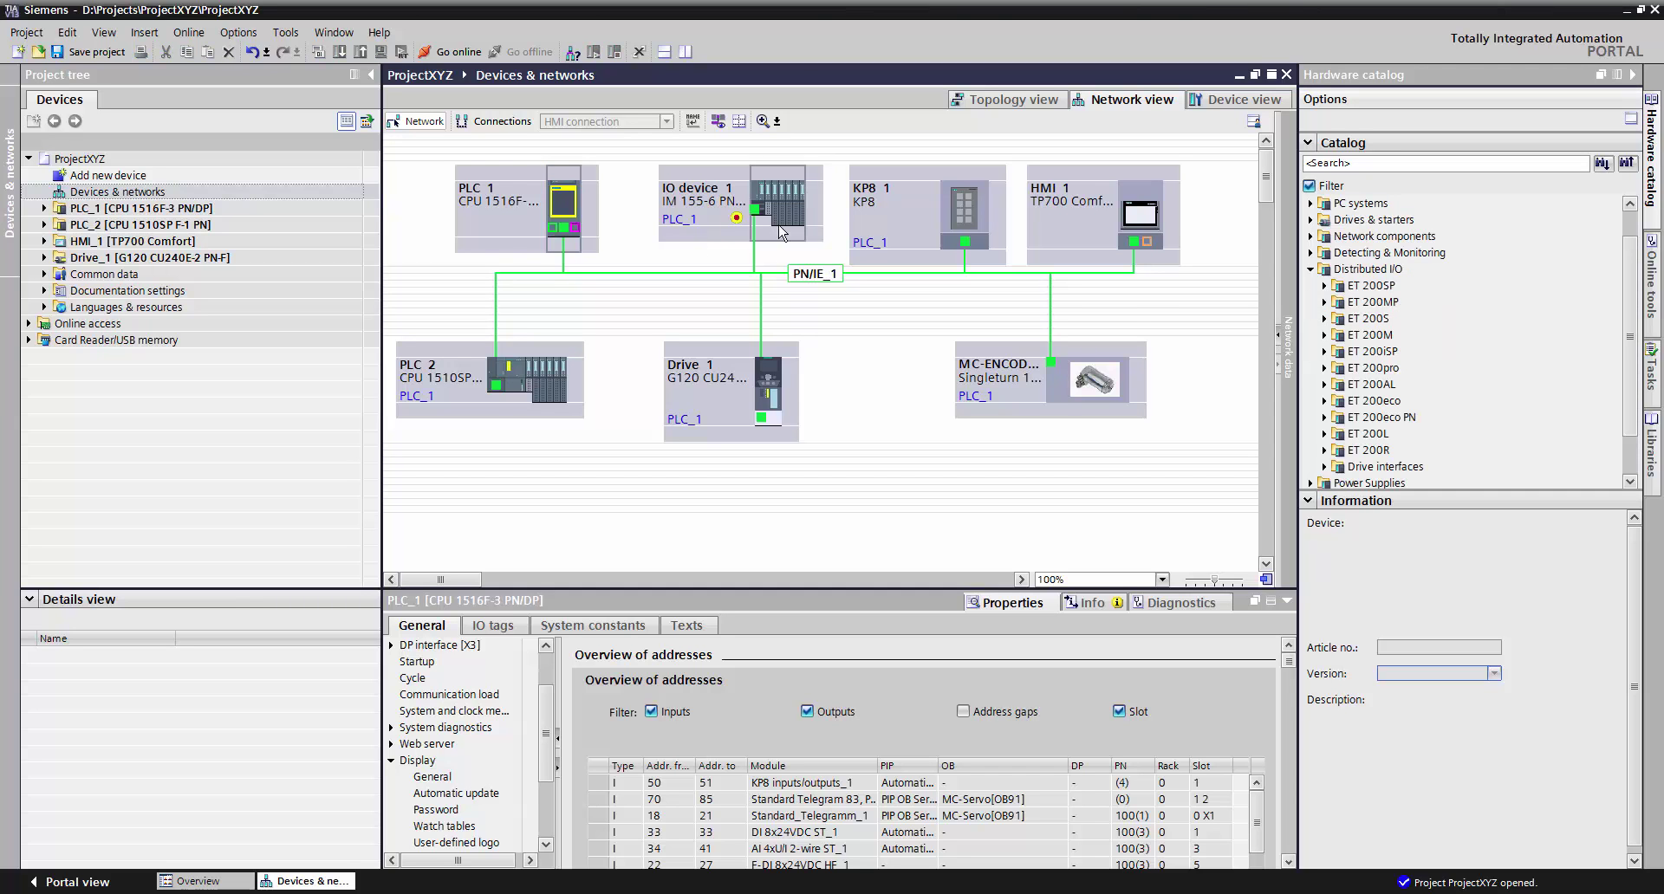
left_click(1324, 288)
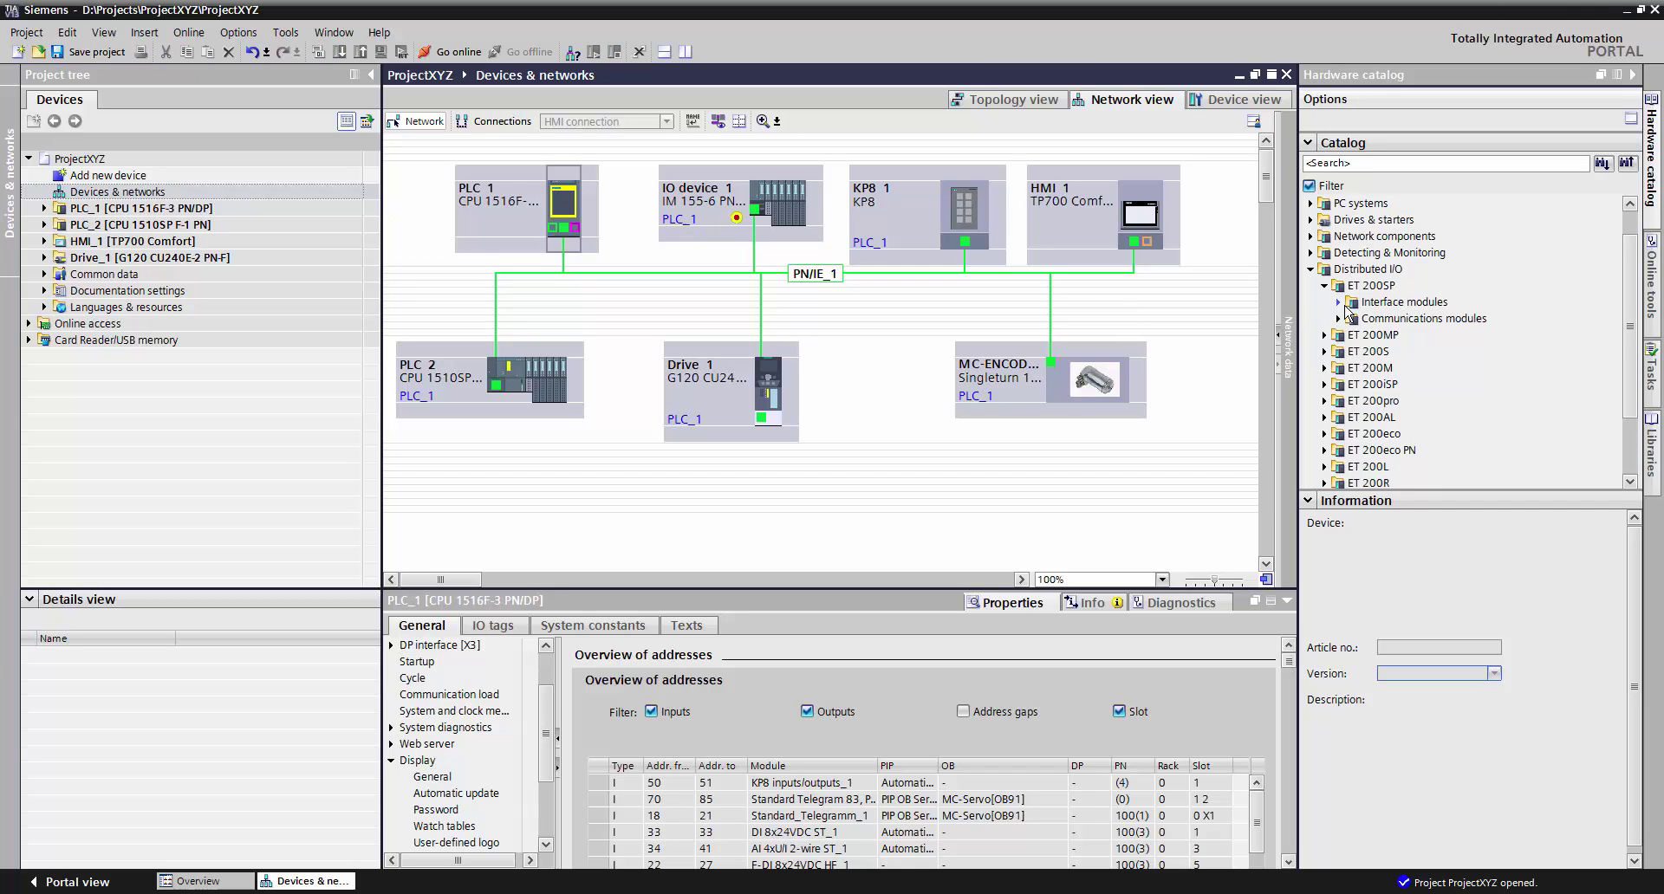
left_click(1338, 302)
left_click(1351, 318)
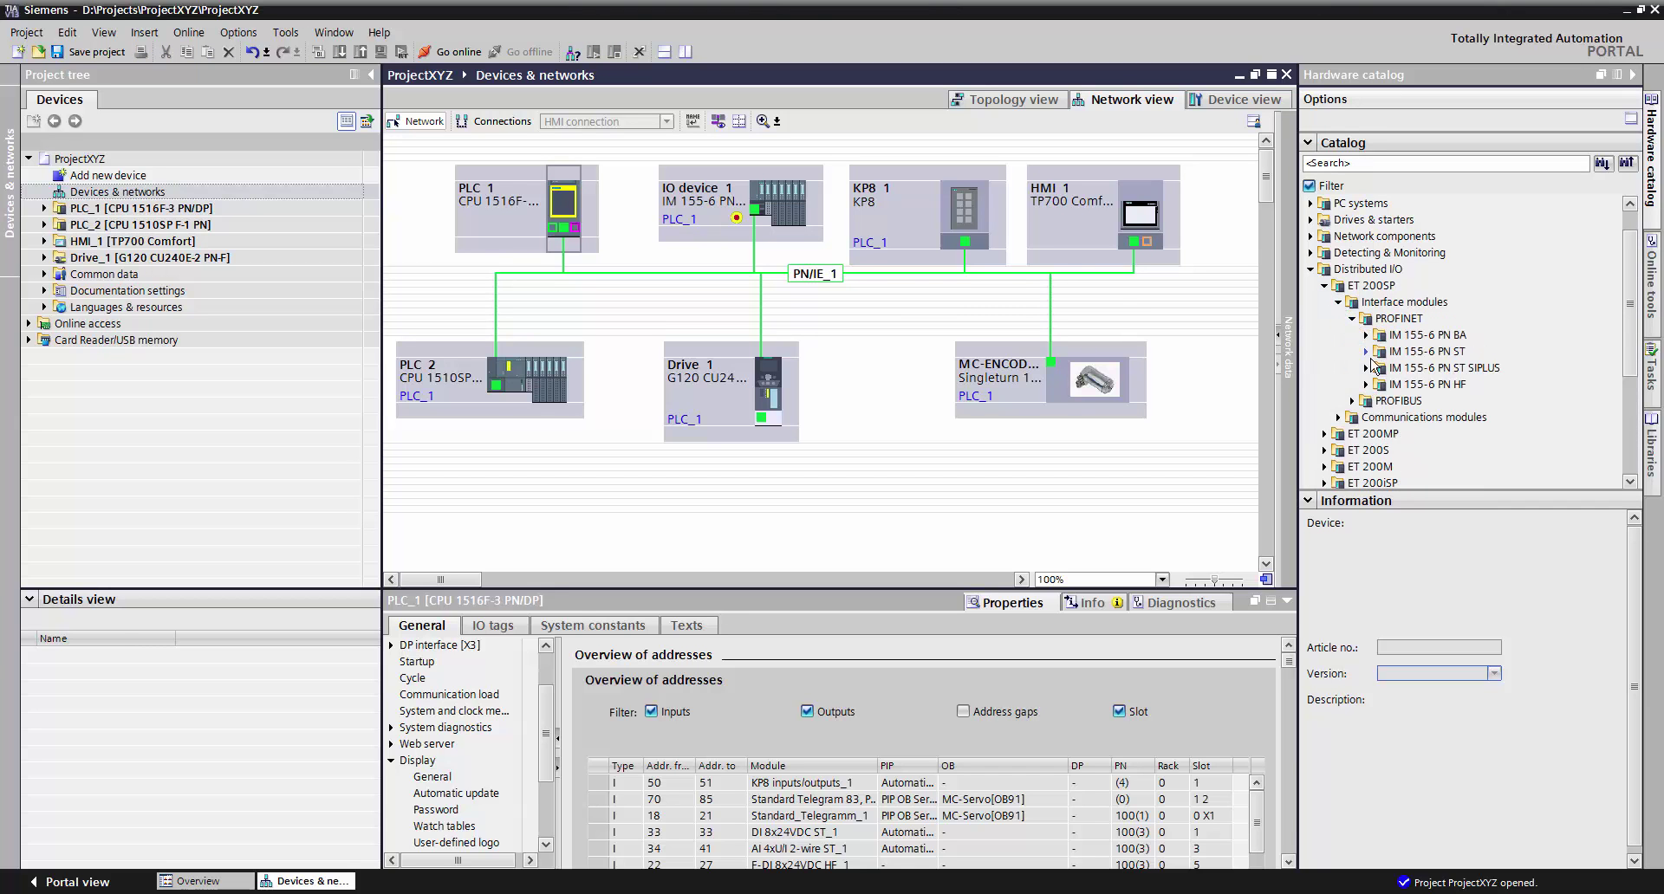
left_click(1372, 384)
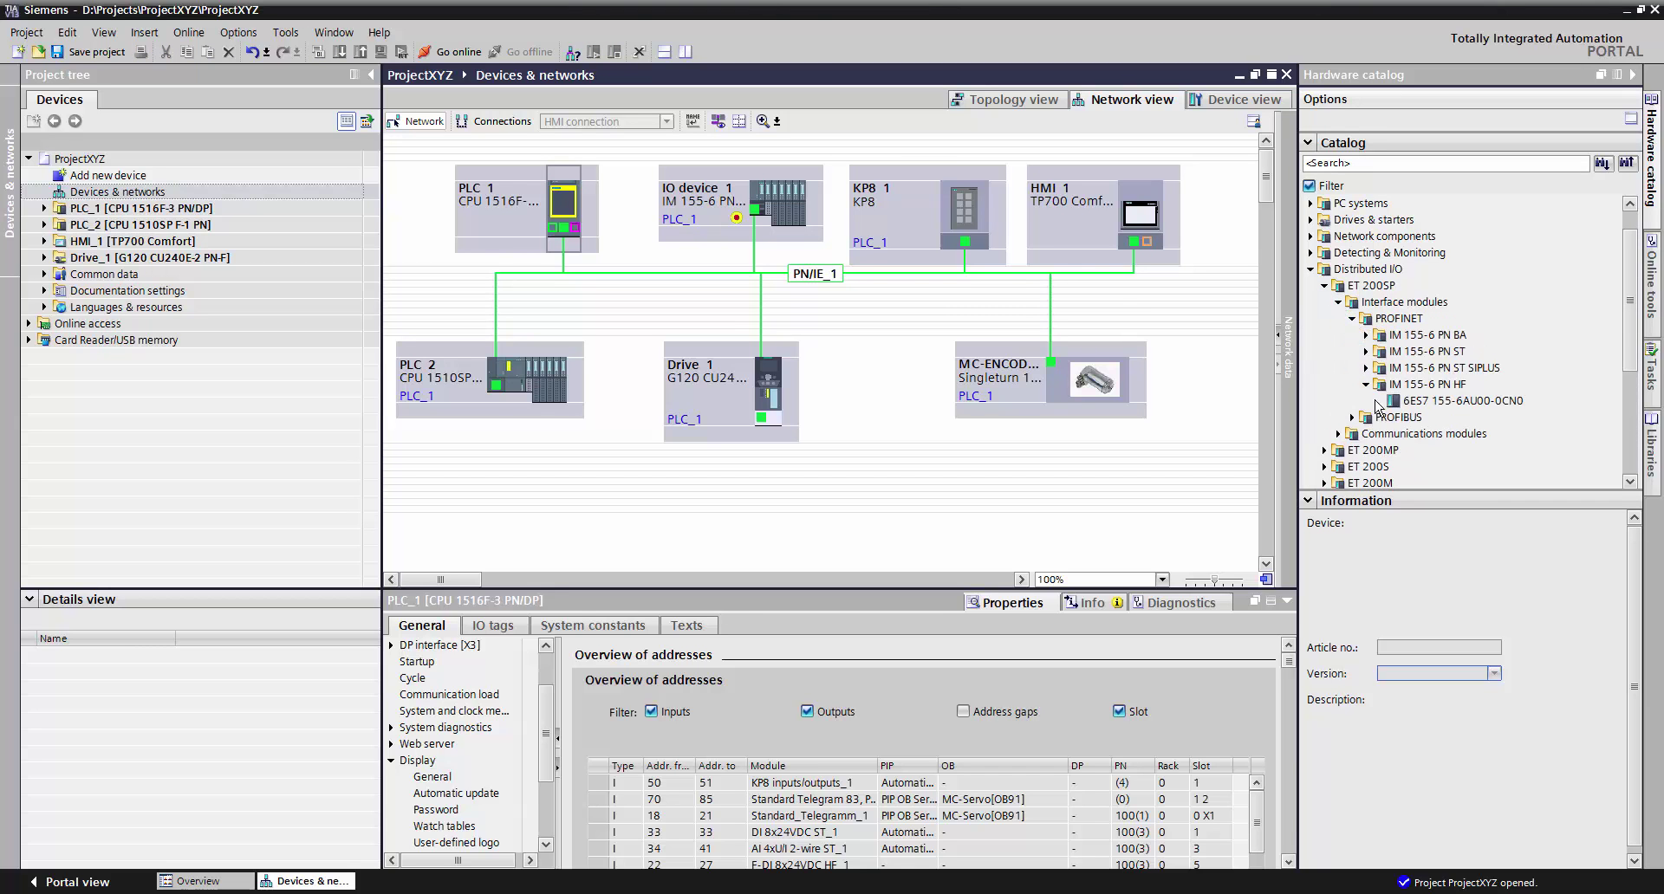
left_click(1466, 404)
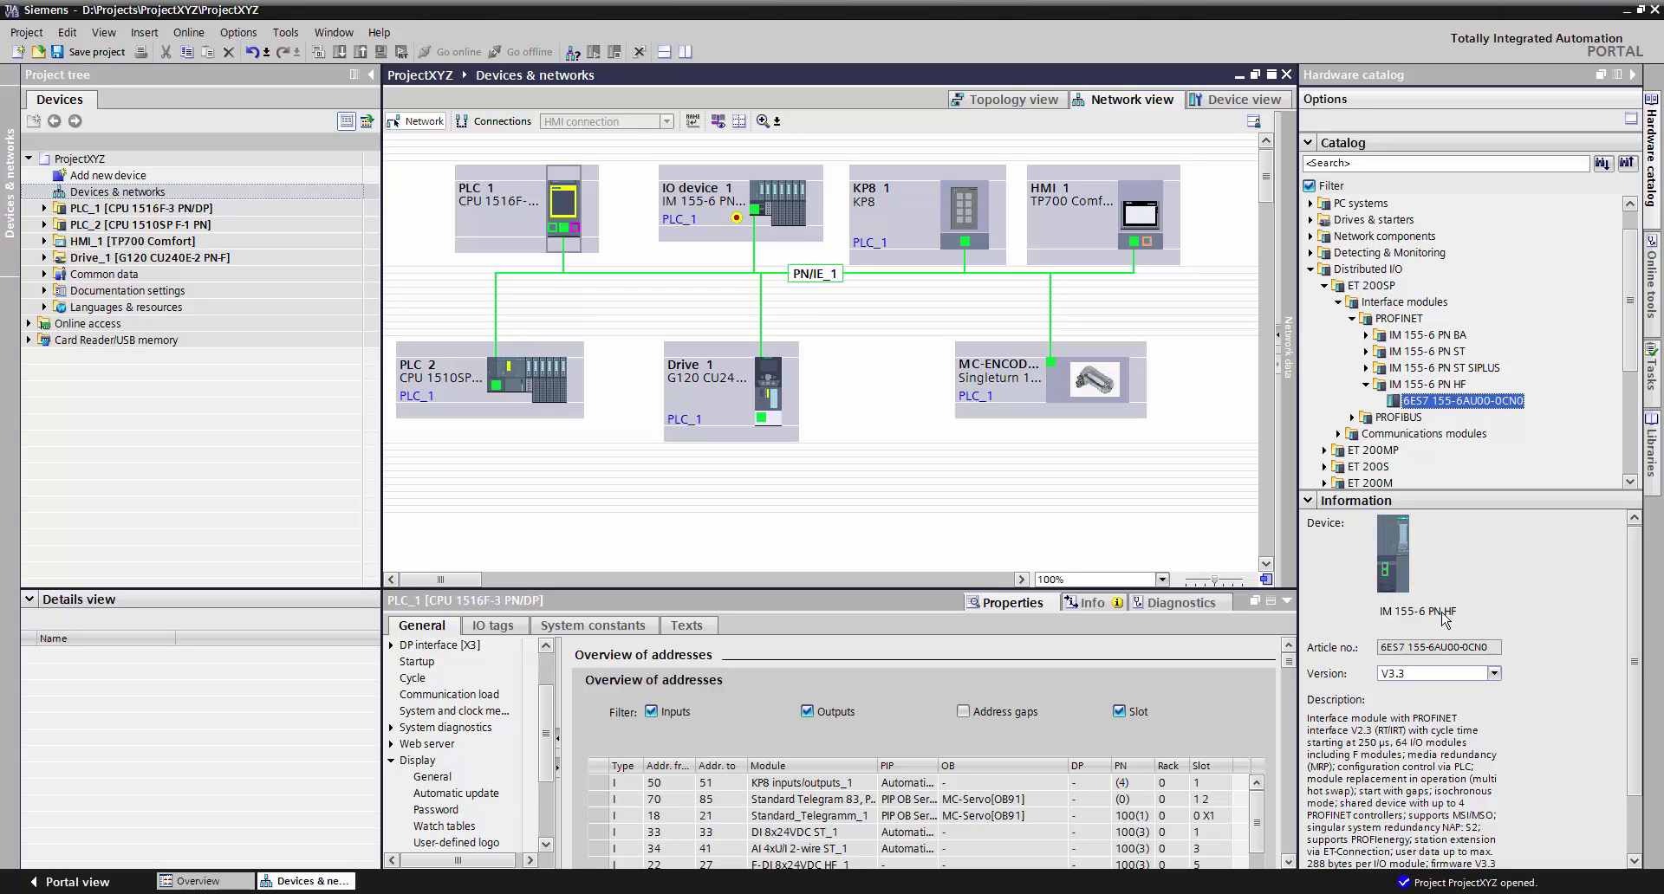
left_click(1469, 674)
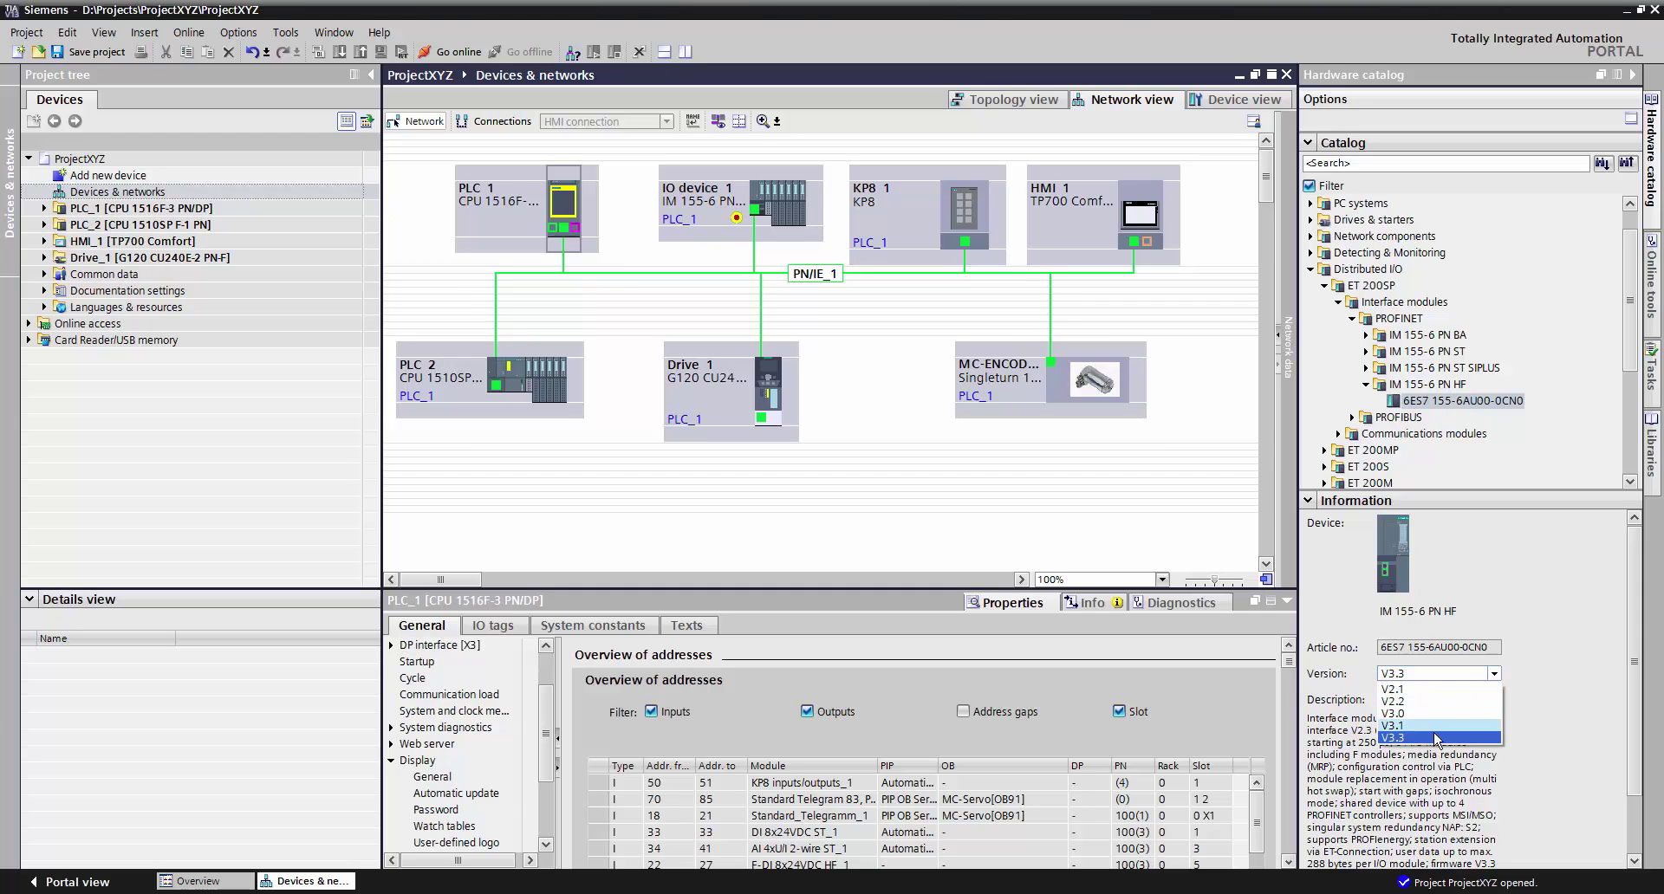
left_click(1434, 738)
left_click(1432, 403)
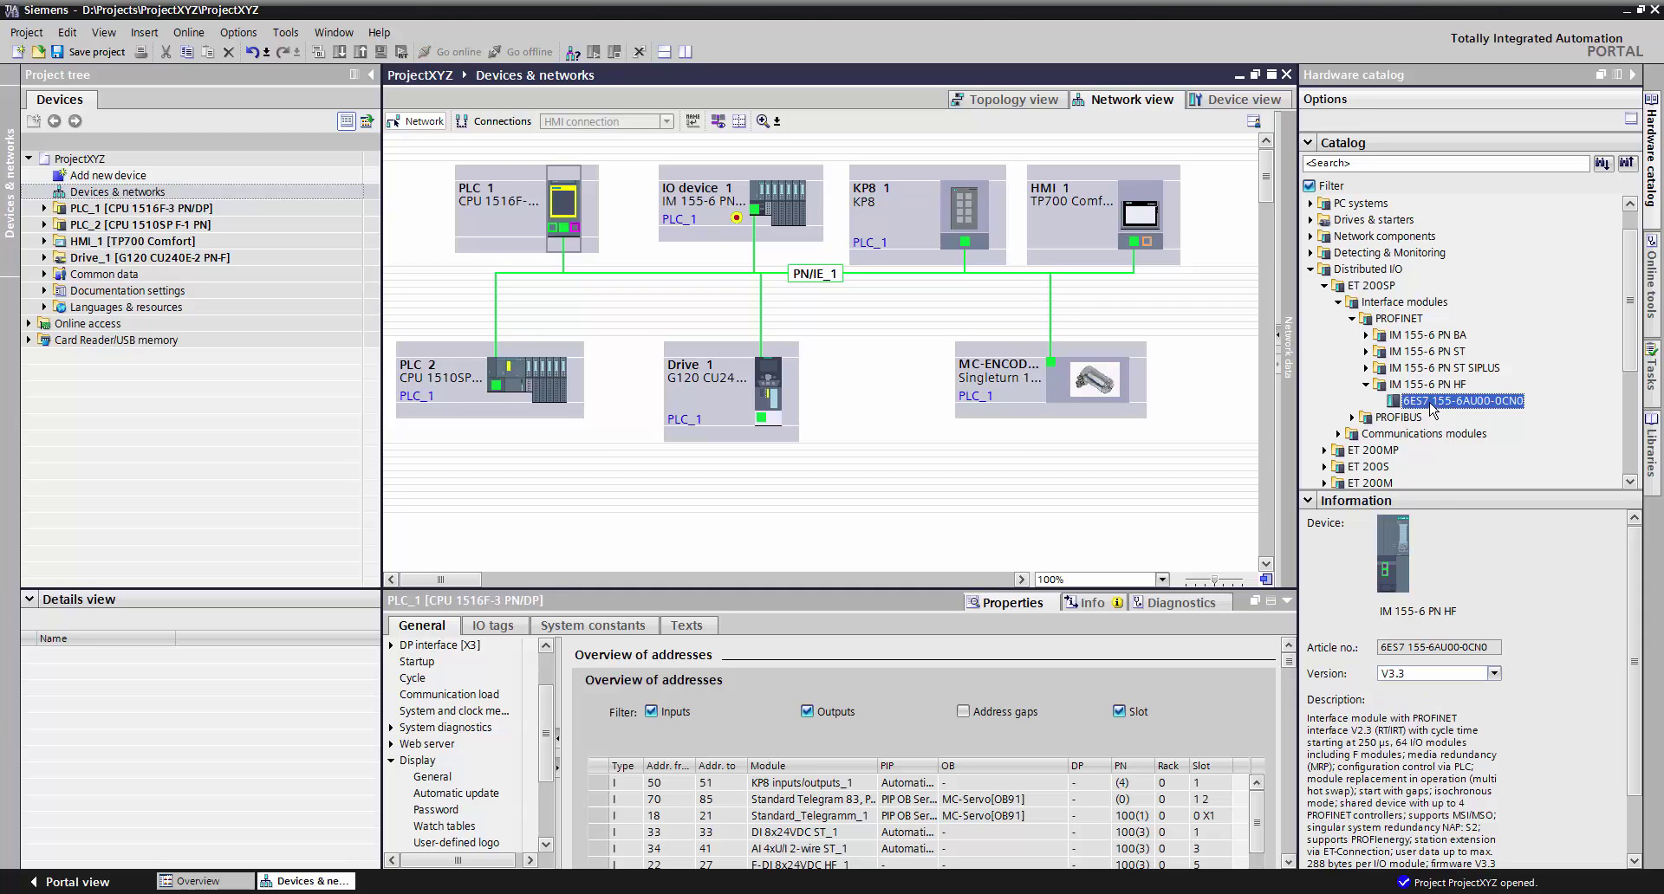
Place the IM 155-6 PN HF as IO device_2 and connect it to PN/IE_1 under PLC_1.
left_click_drag(1487, 411, 895, 490)
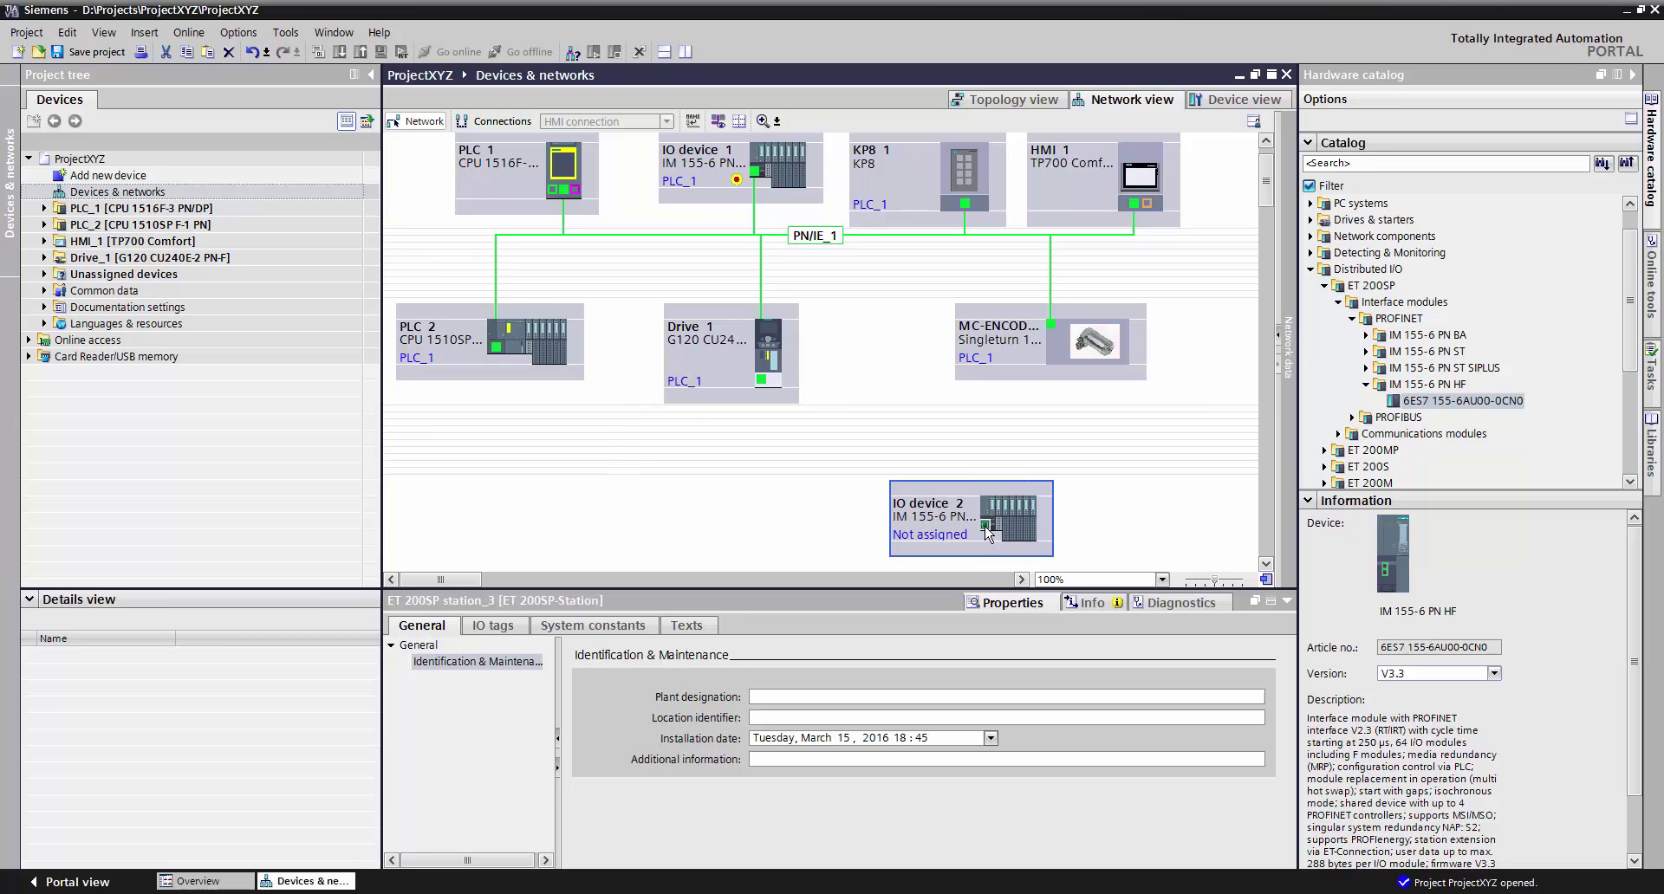
left_click_drag(985, 527, 568, 196)
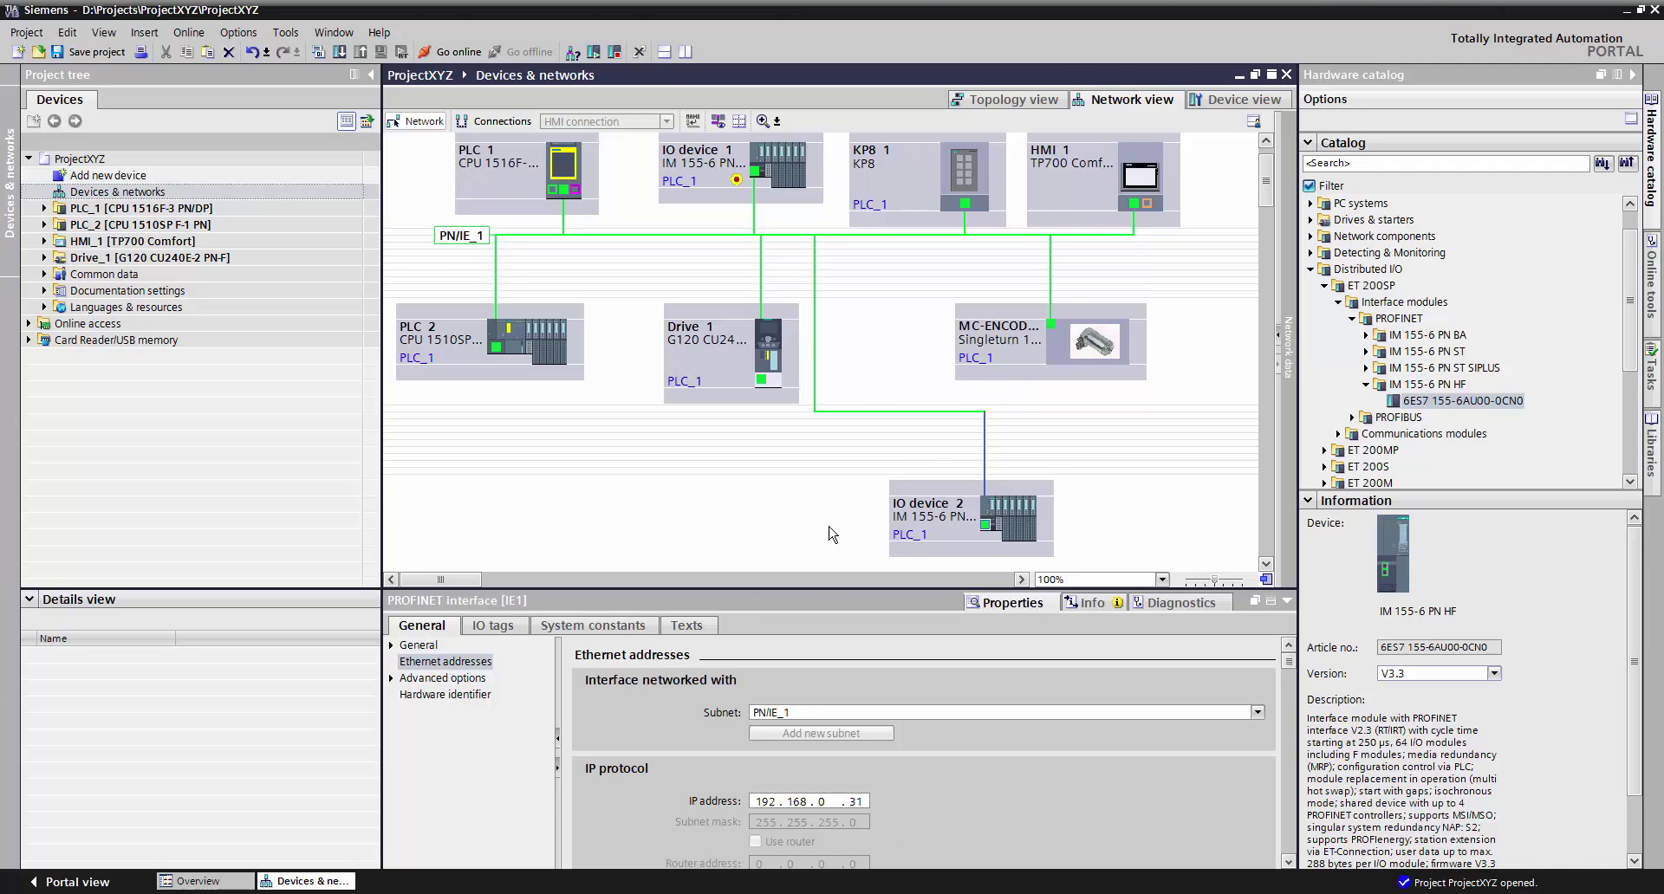
left_click(1266, 580)
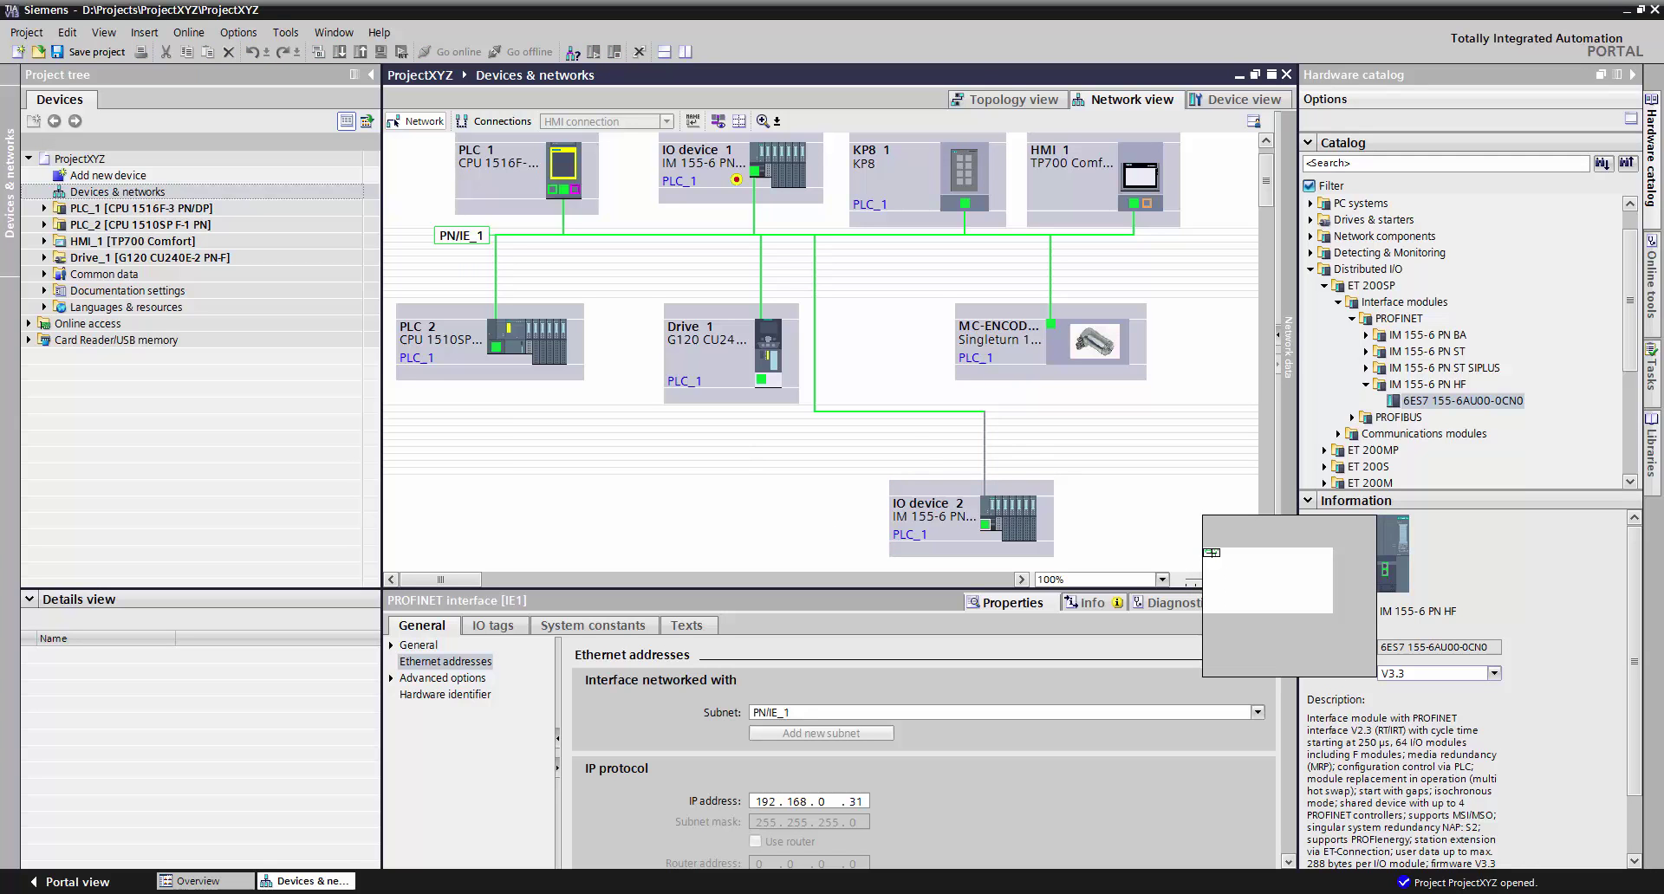
mouse_move(1212, 552)
left_mouse_down()
mouse_move(1231, 568)
mouse_move(1211, 551)
left_mouse_up()
left_click(1271, 588)
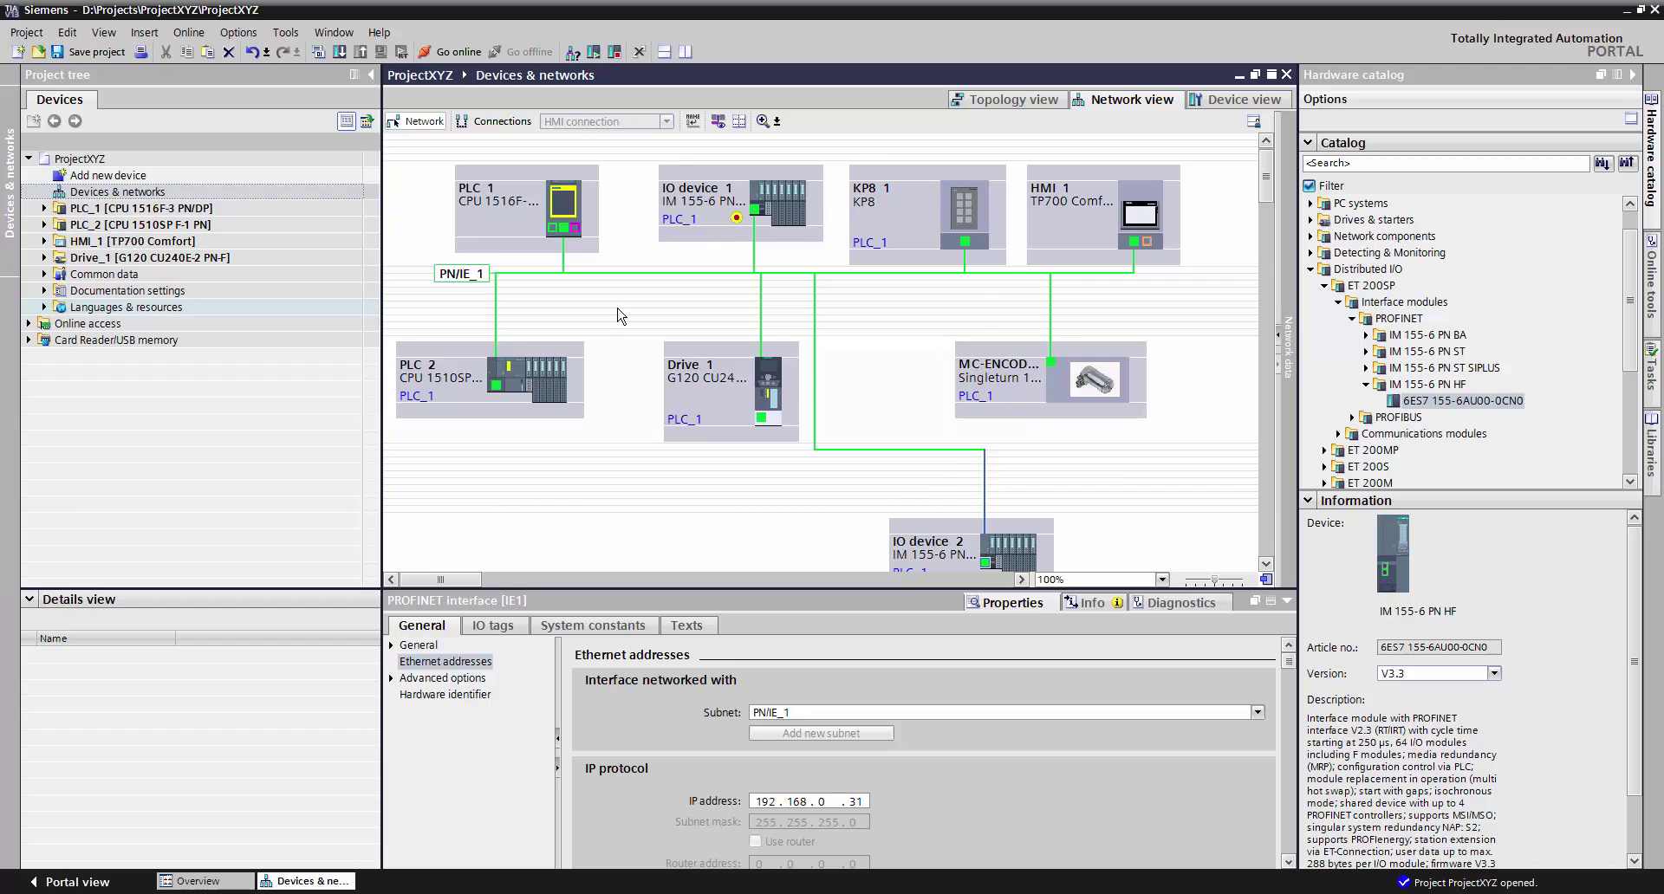
left_click(500, 124)
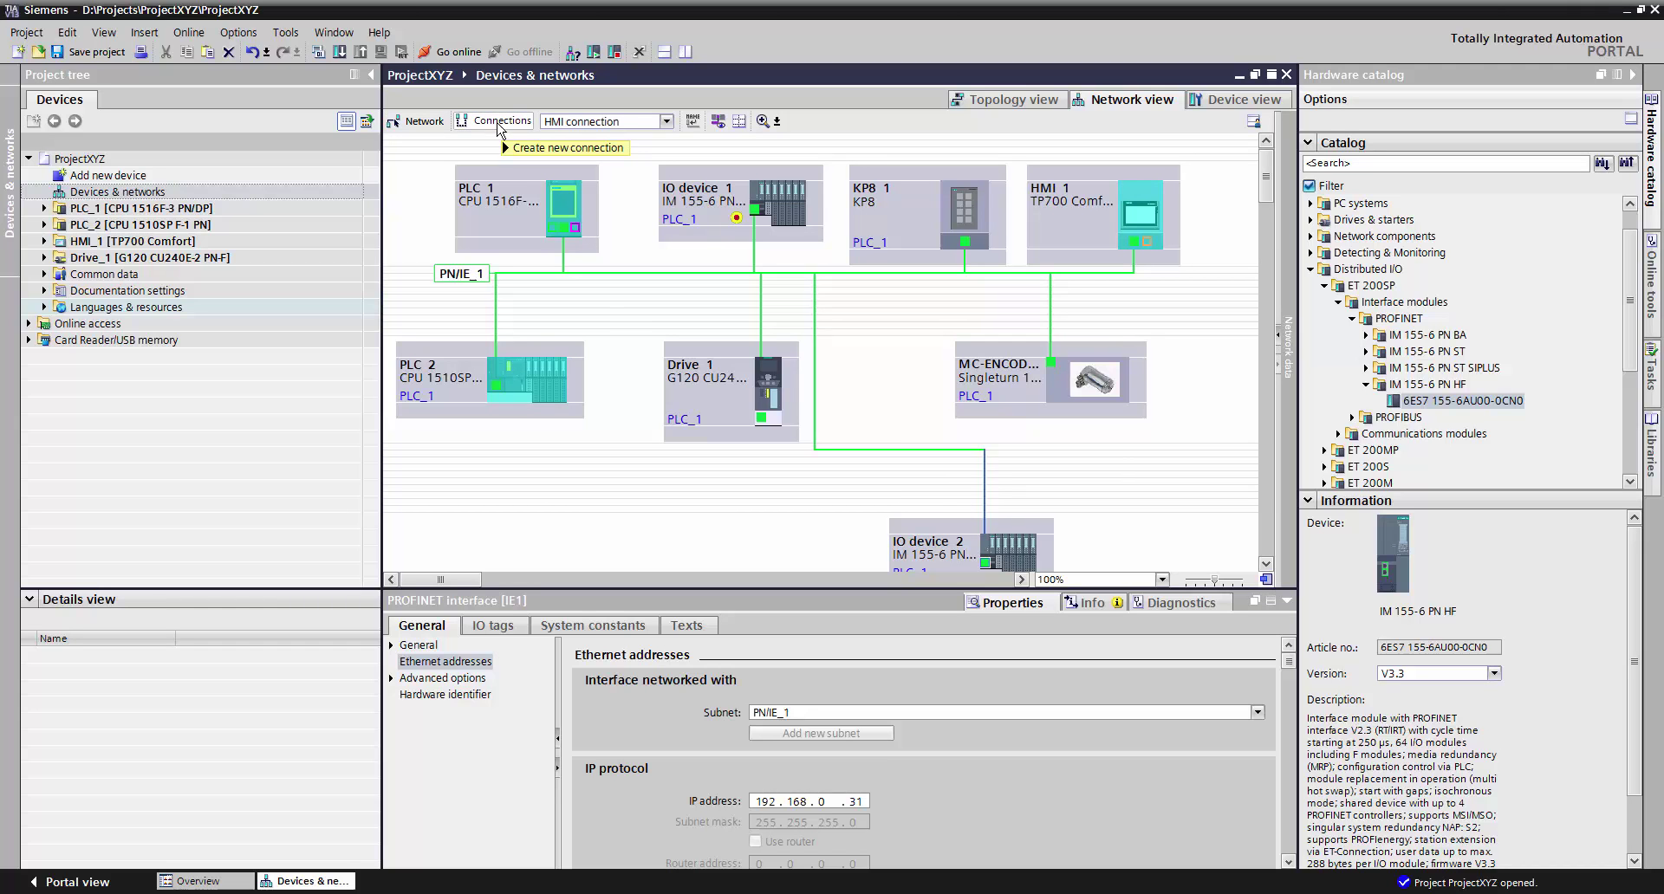
left_click(621, 124)
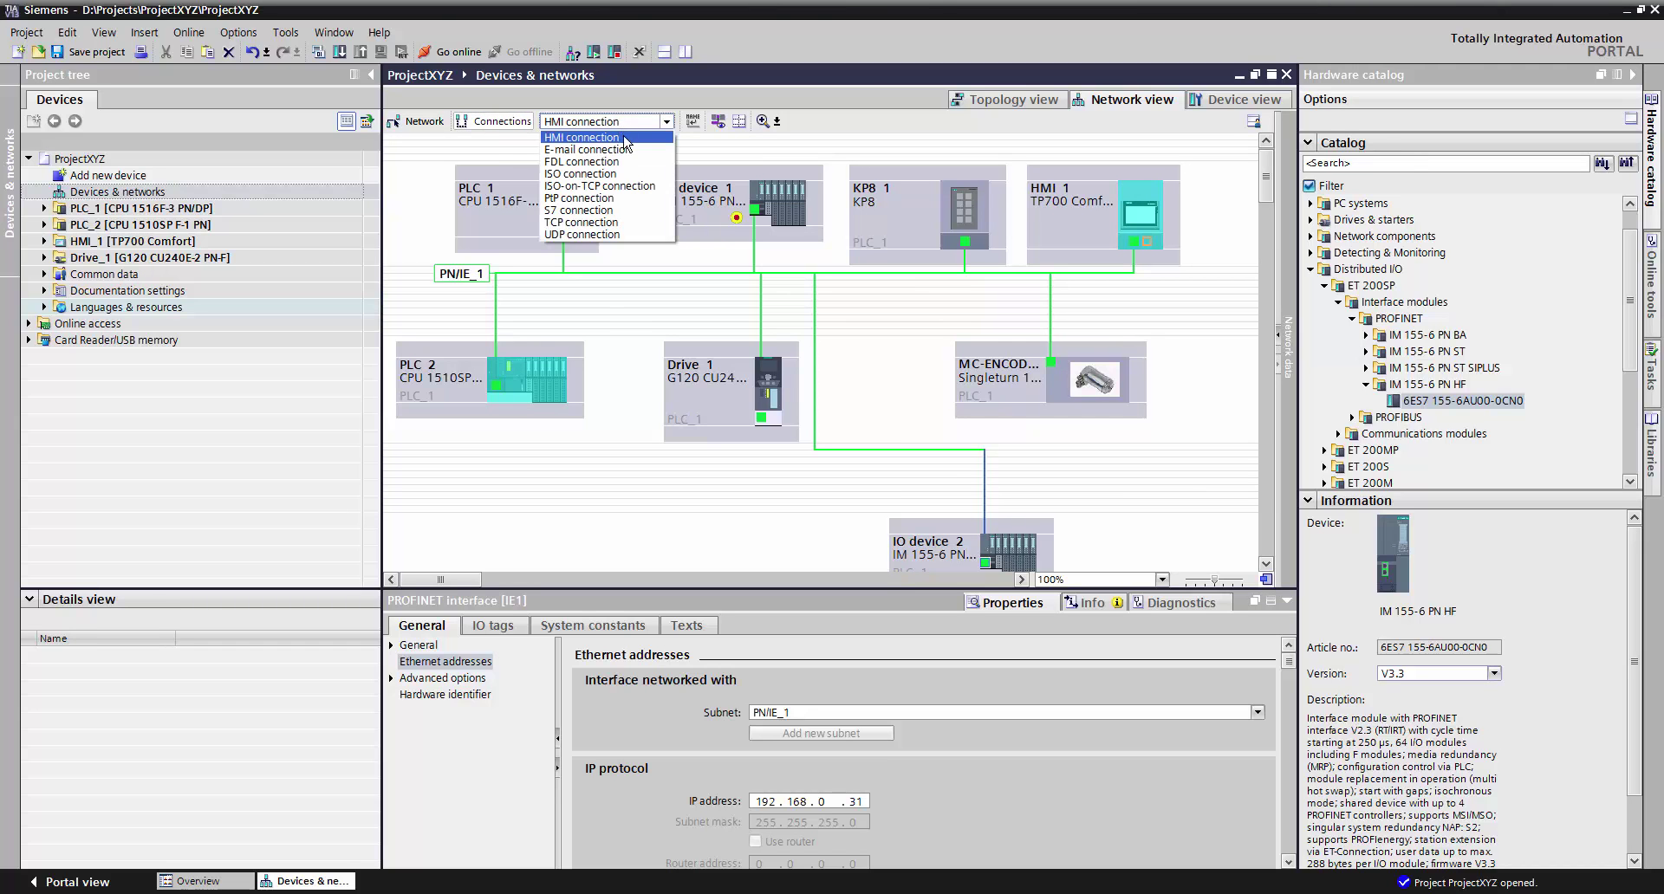
left_click(624, 141)
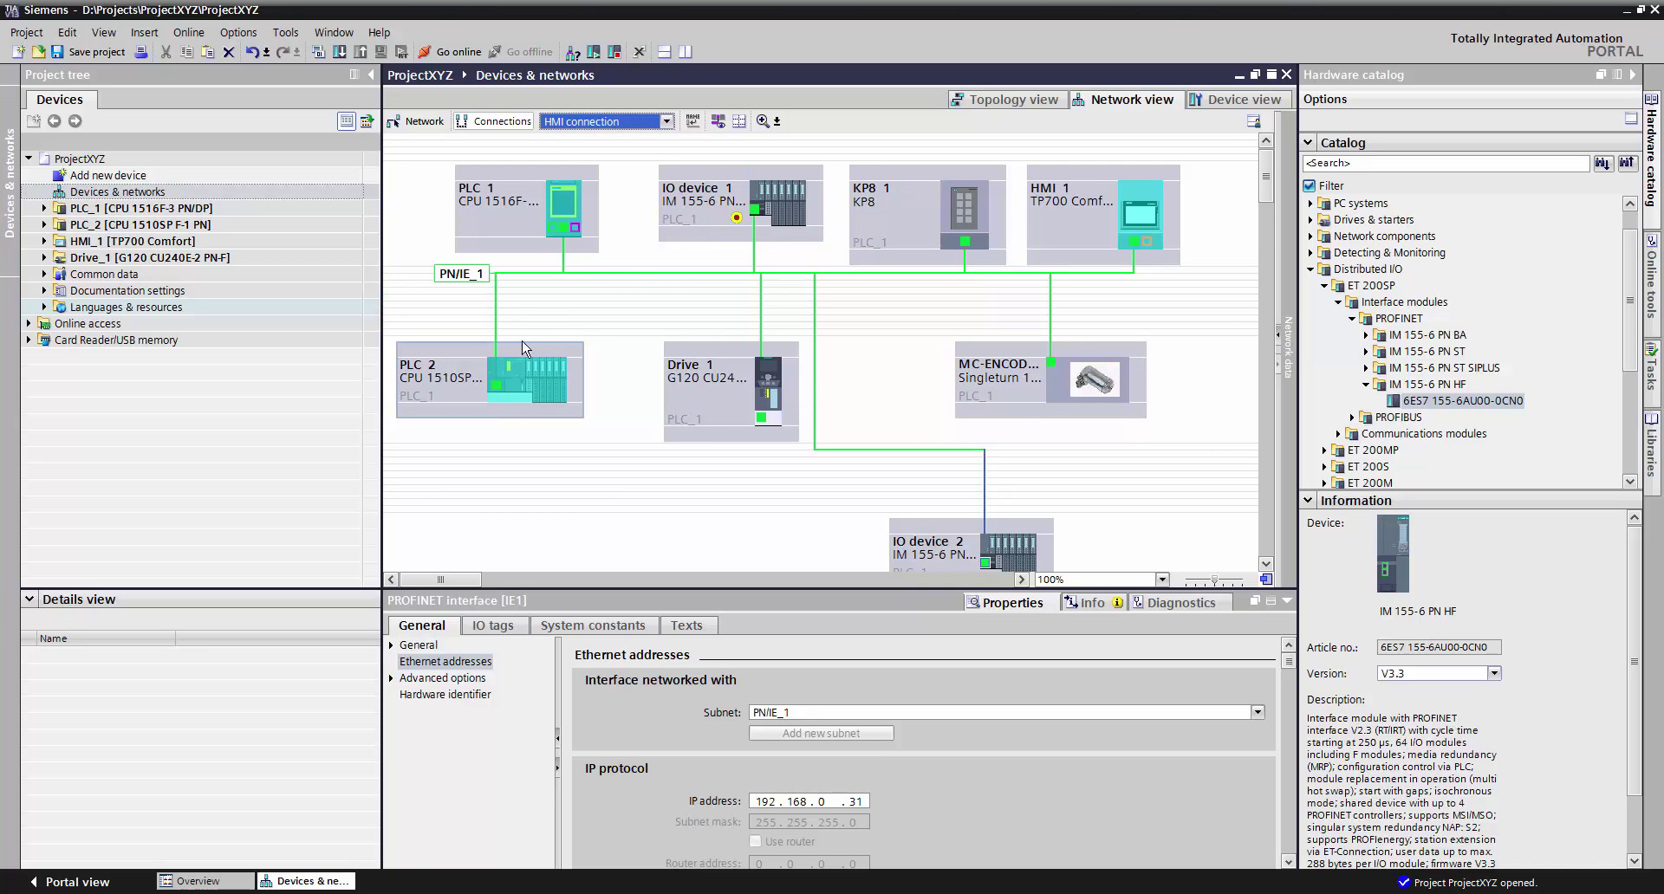
right_click(1133, 212)
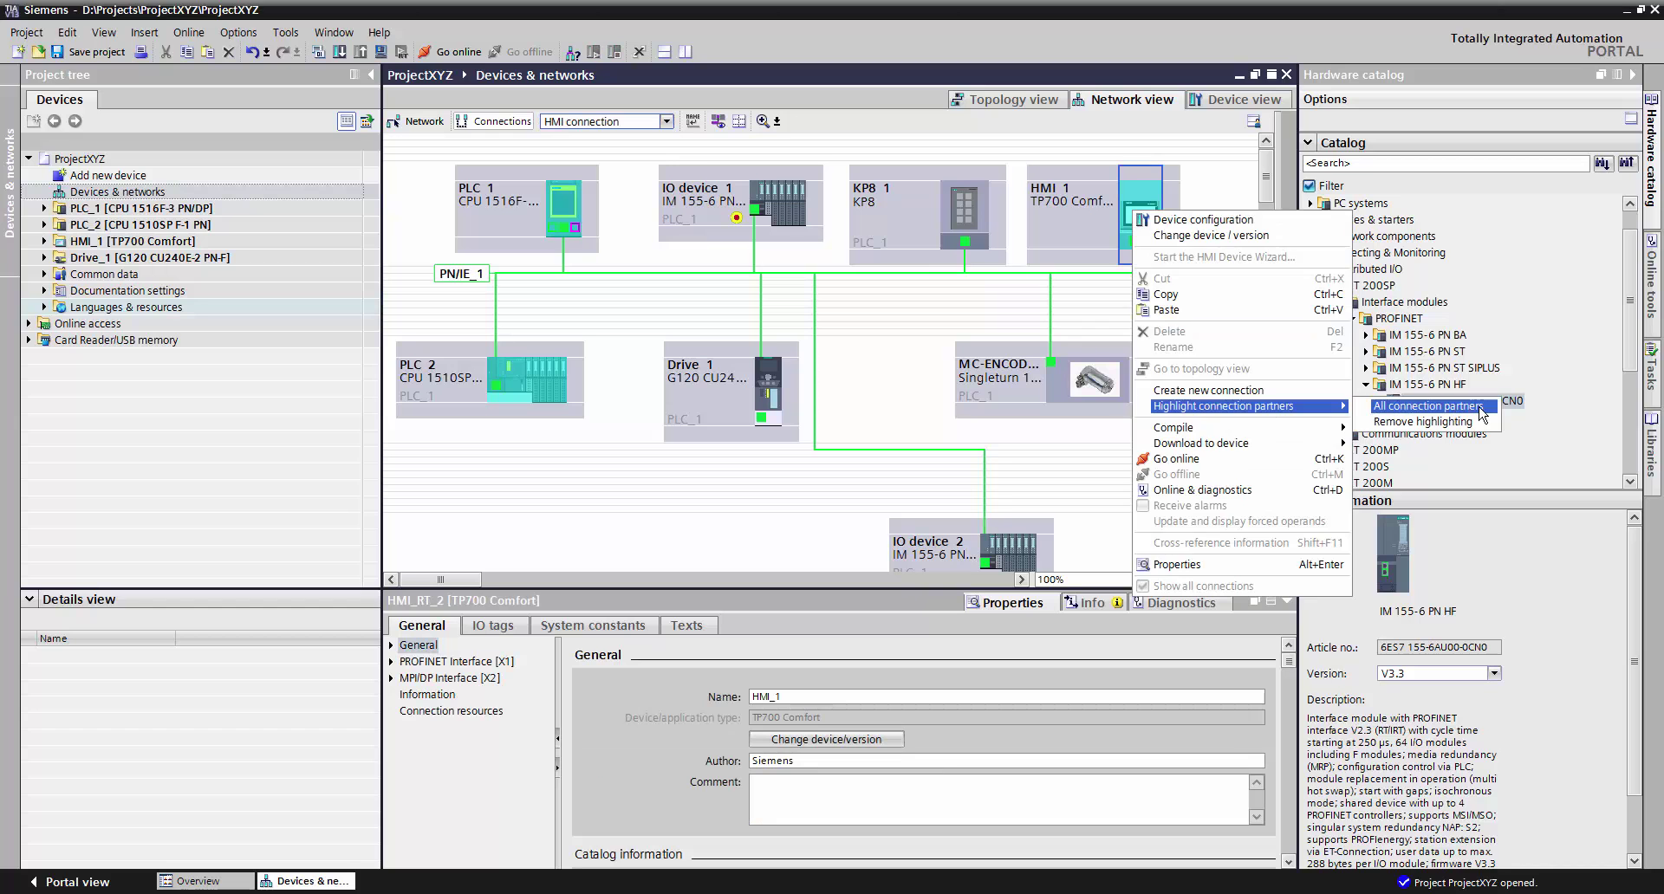
left_click(1428, 405)
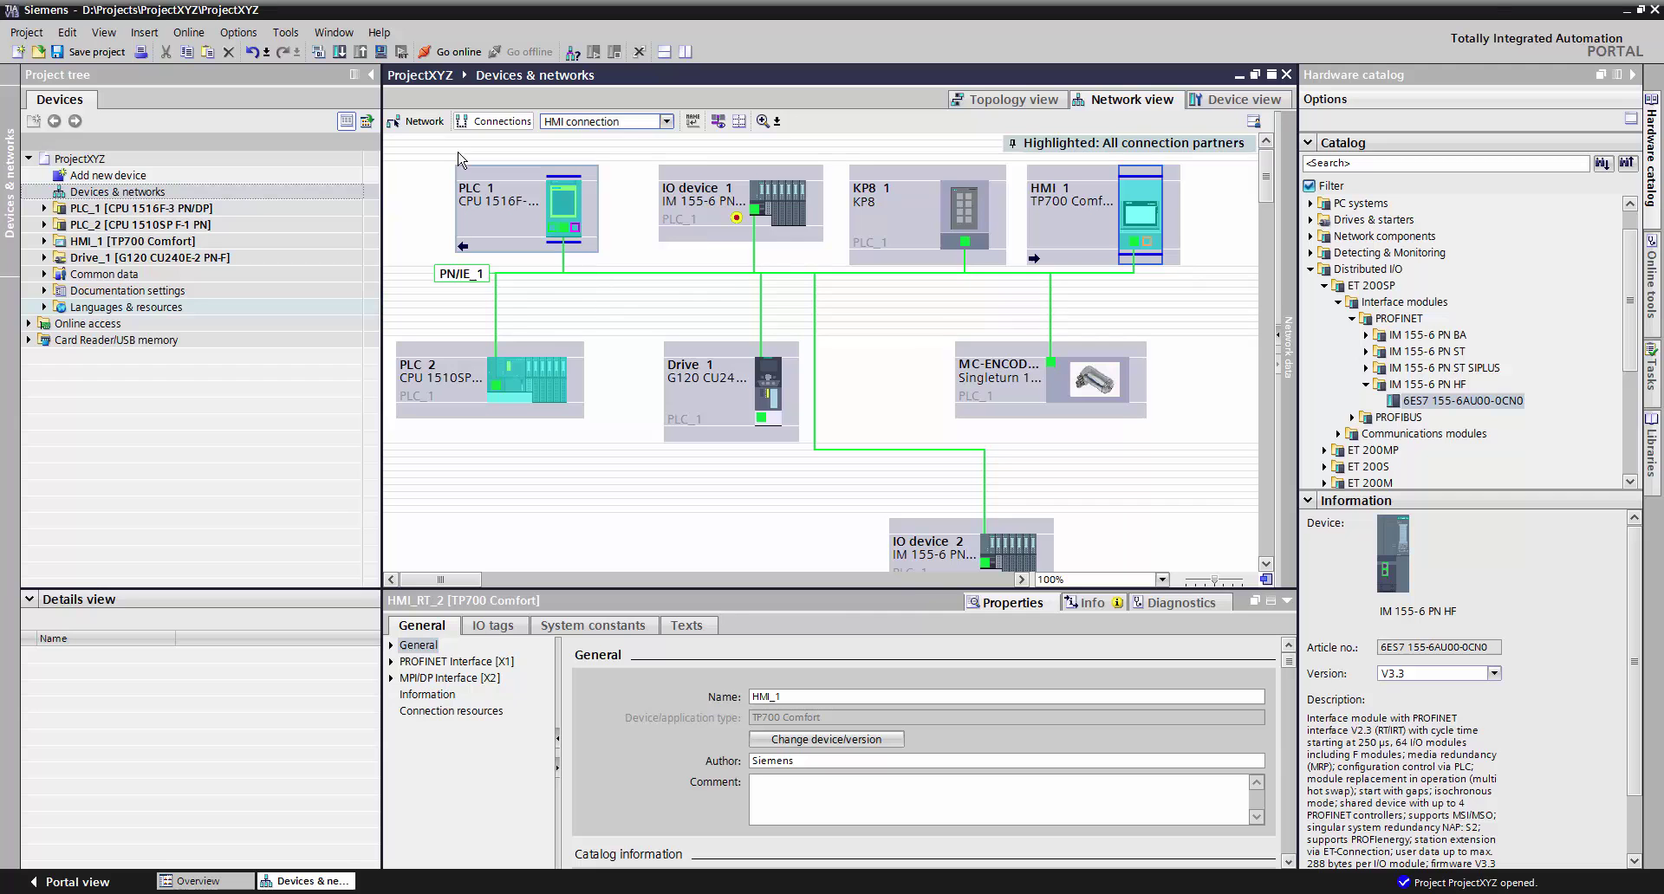
left_click(434, 122)
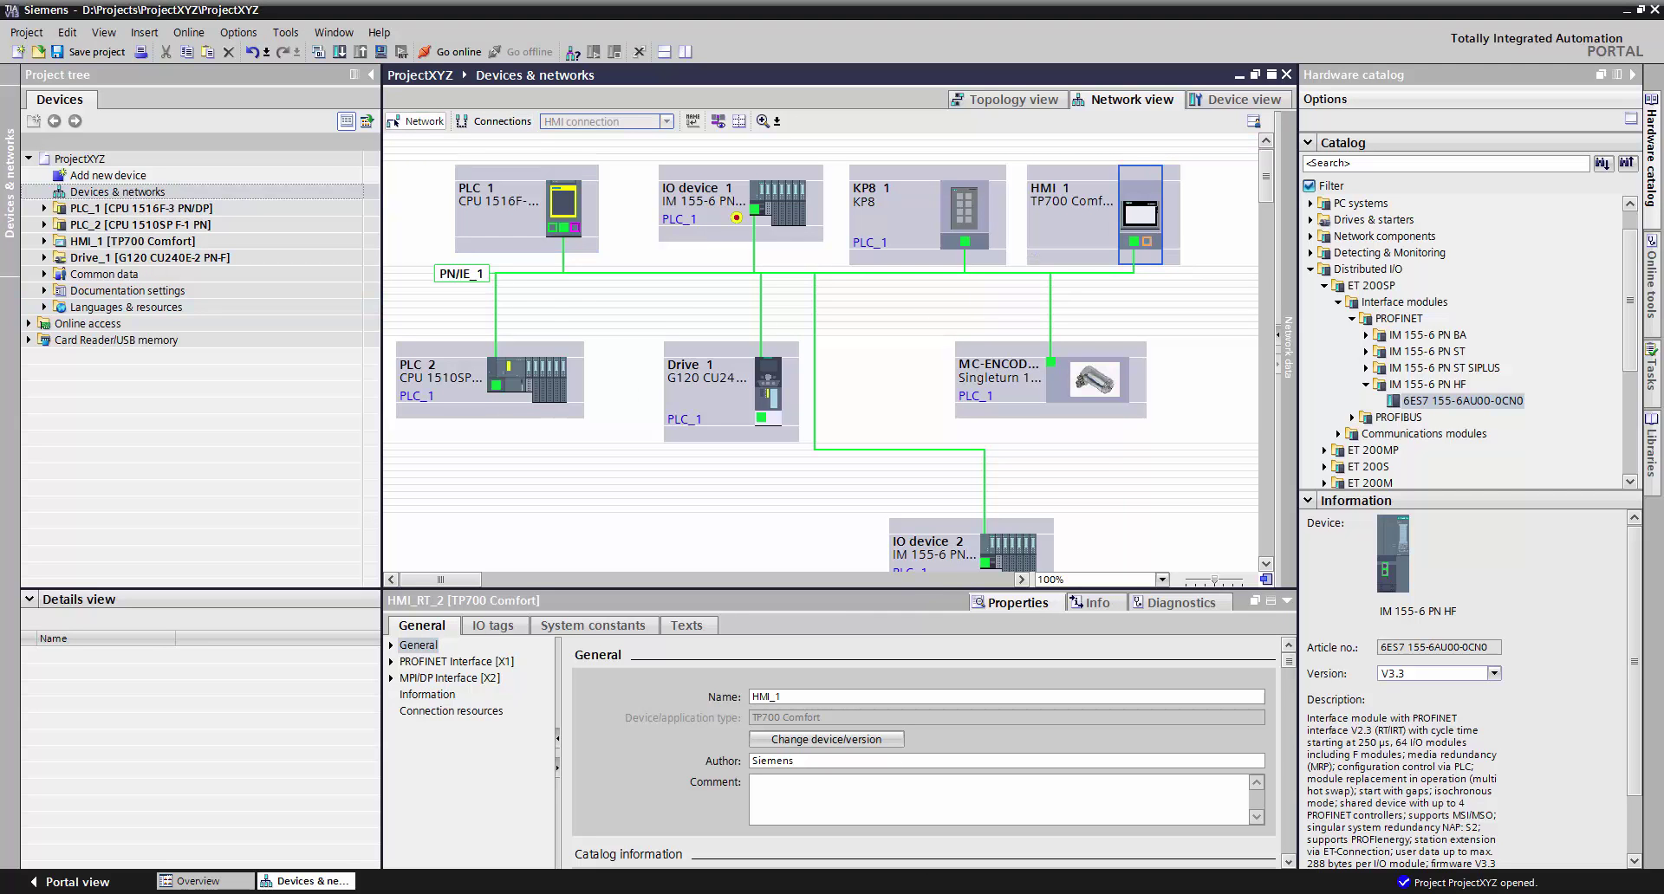